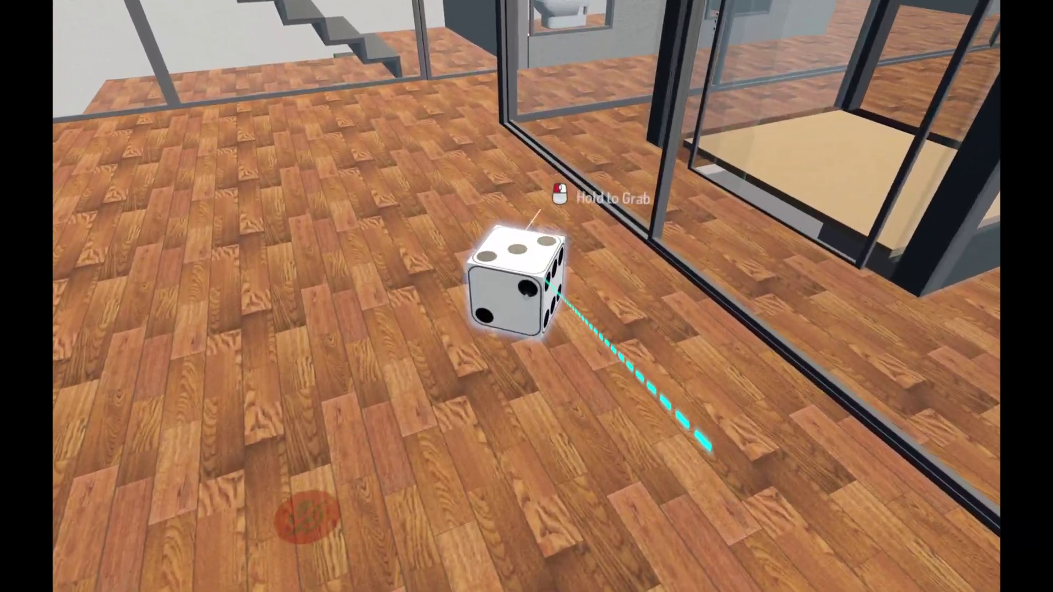
Toss the die in the local test world and exit VRChat
{"action": "left_click_drag", "start_coordinate": [526, 297], "coordinate": [526, 296]}
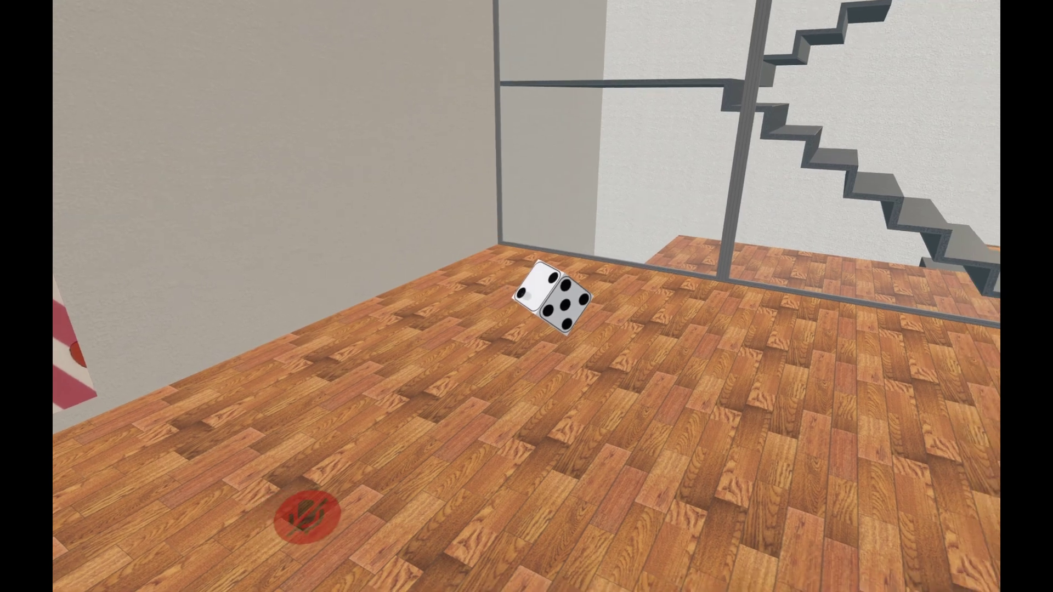
{"action": "left_click", "coordinate": [548, 294]}
{"action": "key", "text": "Escape"}
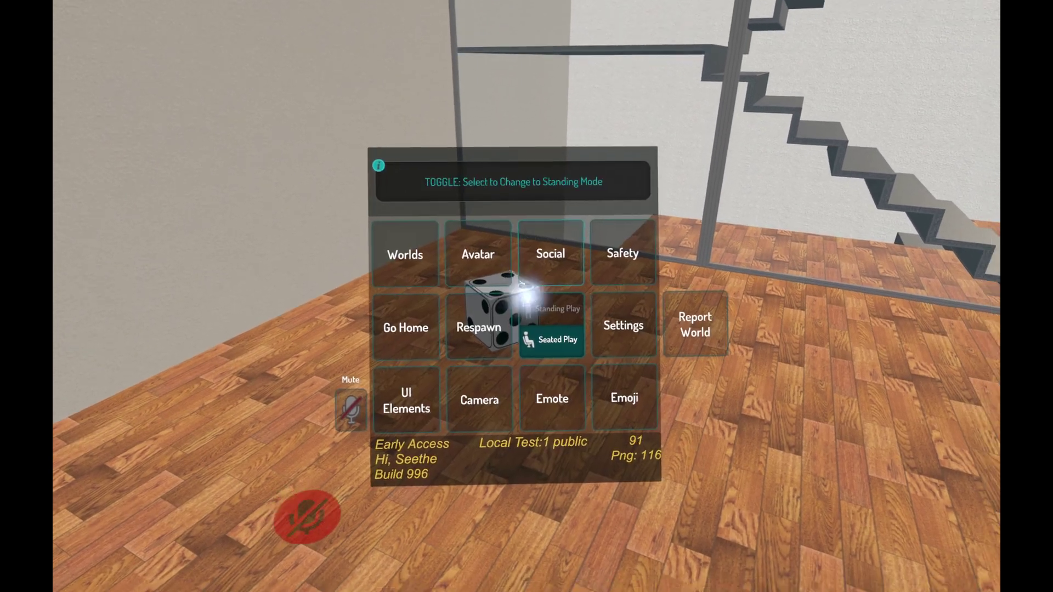
{"action": "left_click", "coordinate": [630, 334]}
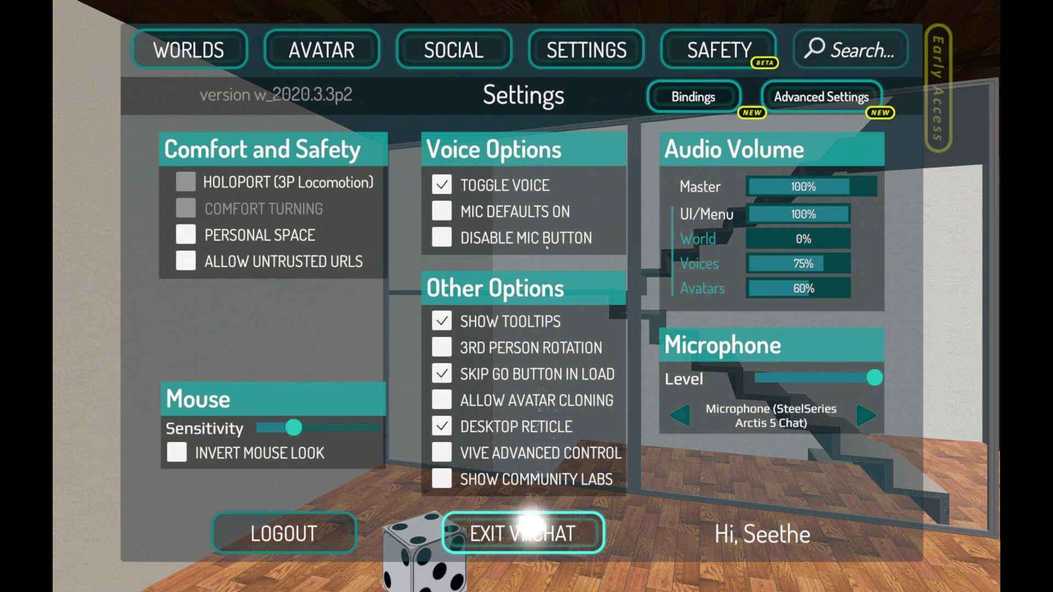
{"action": "left_click", "coordinate": [529, 523]}
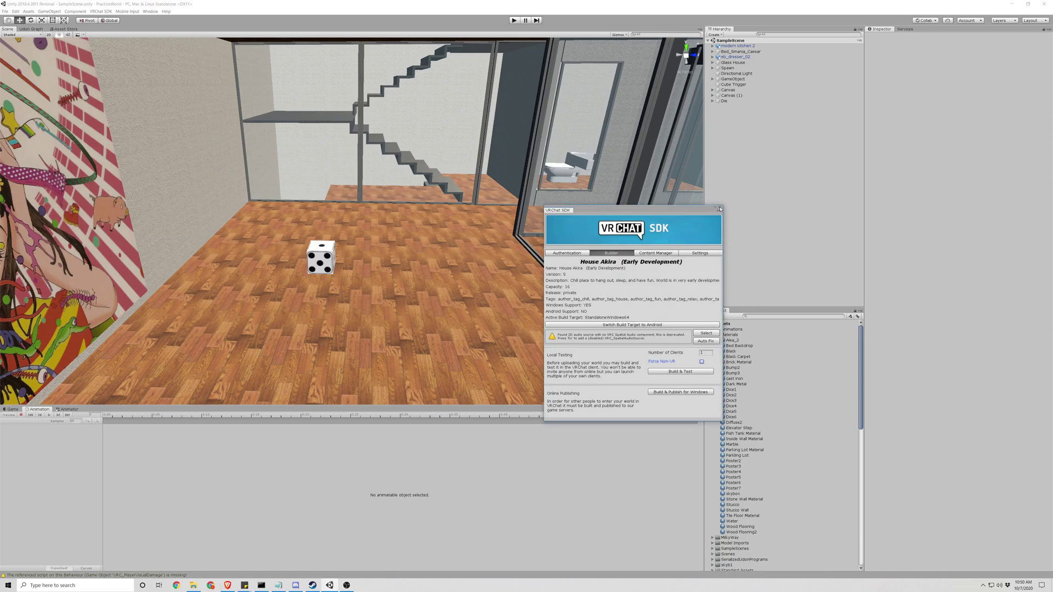
Close the VRChat SDK window, duplicate the Die object, and place the copy on the floor beside the original
{"action": "left_click", "coordinate": [720, 209]}
{"action": "left_click", "coordinate": [321, 245]}
{"action": "right_click_drag", "start_coordinate": [413, 239], "coordinate": [432, 247]}
{"action": "key", "text": "w"}
{"action": "key", "text": "a"}
{"action": "key", "text": "d"}
{"action": "key", "text": "w"}
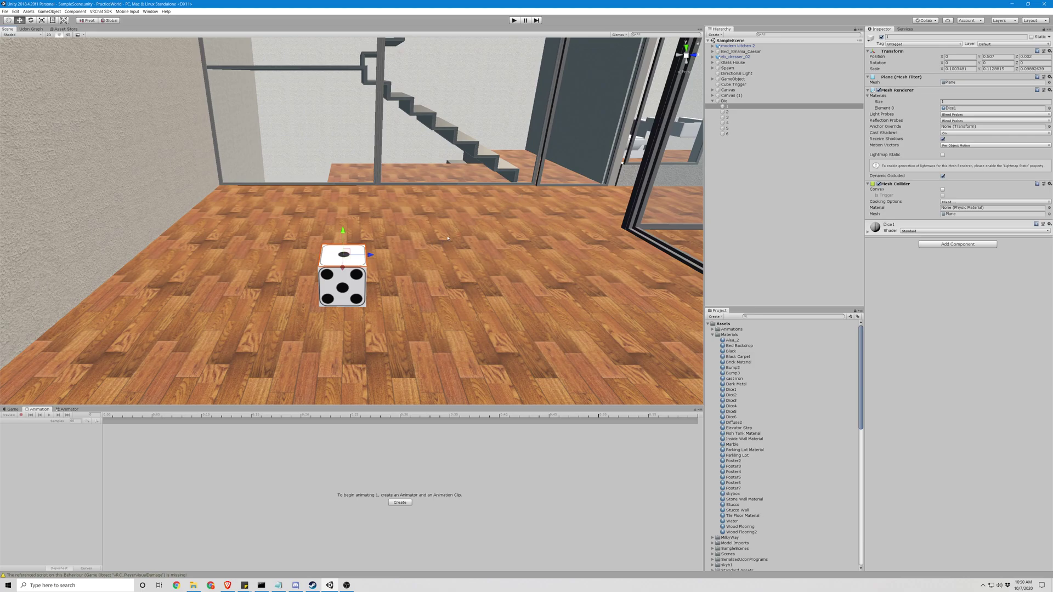
{"action": "left_click_drag", "start_coordinate": [453, 236], "coordinate": [422, 247], "text": "alt"}
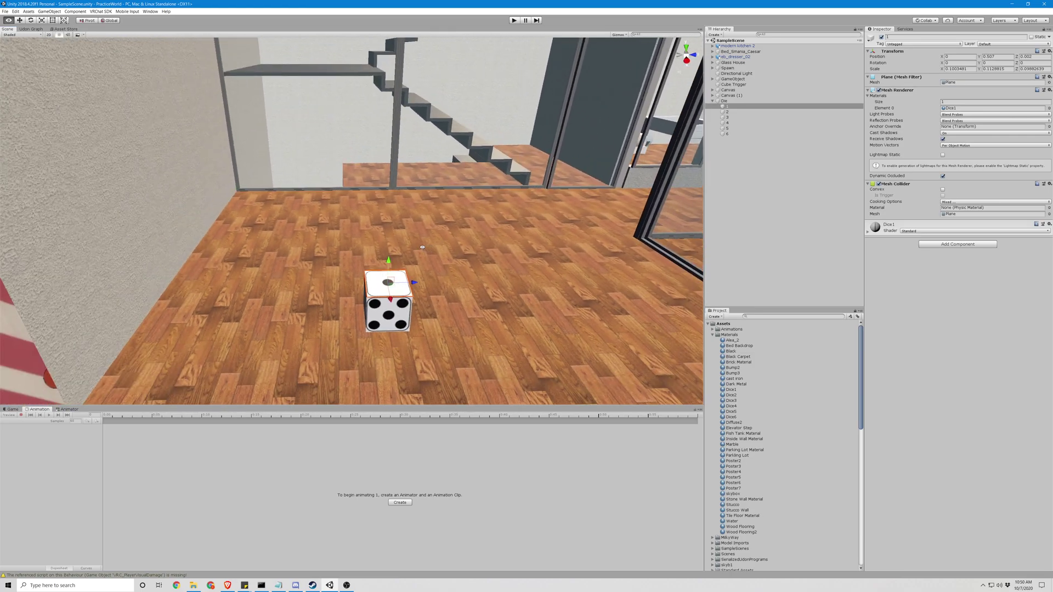
{"action": "left_click", "coordinate": [724, 101]}
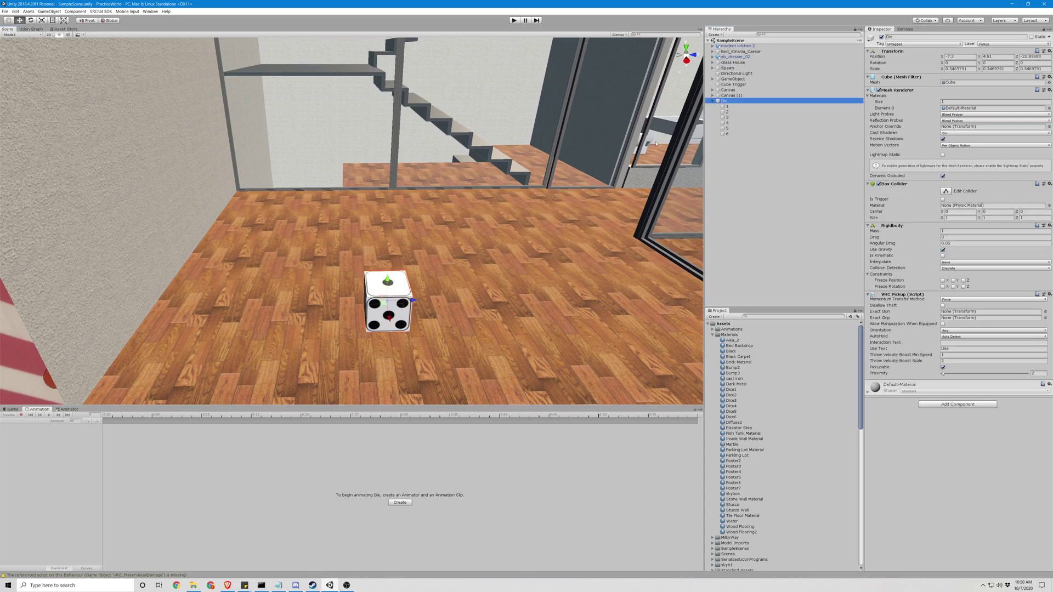
{"action": "key", "text": "ctrl+d"}
{"action": "left_click_drag", "start_coordinate": [412, 300], "coordinate": [494, 300]}
Delete all the numbered face planes from the duplicated die, Die (1)
{"action": "left_click", "coordinate": [712, 139]}
{"action": "left_click", "coordinate": [727, 144]}
{"action": "key", "text": "Delete"}
{"action": "left_click", "coordinate": [727, 145]}
{"action": "left_click", "coordinate": [730, 156], "text": "shift"}
{"action": "left_click", "coordinate": [730, 164], "text": "shift"}
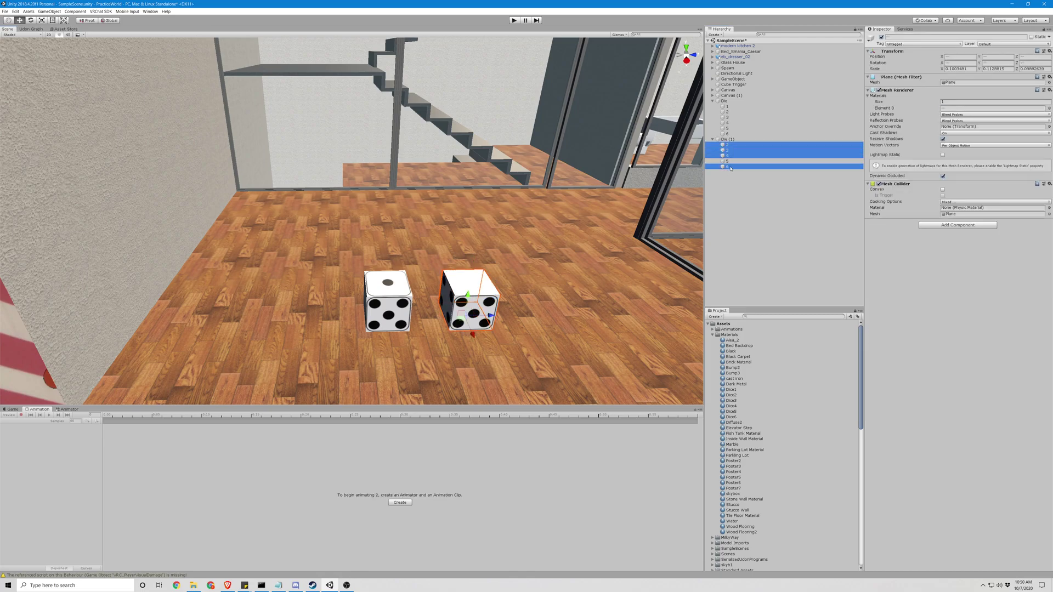
{"action": "key", "text": "Delete"}
Duplicate the original die's one-dot face and place the copy on top of the blank die, at about Z 1.94
{"action": "left_click", "coordinate": [471, 279]}
{"action": "mouse_move", "coordinate": [528, 268]}
{"action": "right_mouse_down"}
{"action": "mouse_move", "coordinate": [535, 263]}
{"action": "mouse_move", "coordinate": [530, 273]}
{"action": "right_mouse_up"}
{"action": "key", "text": "s"}
{"action": "key", "text": "d"}
{"action": "key", "text": "w"}
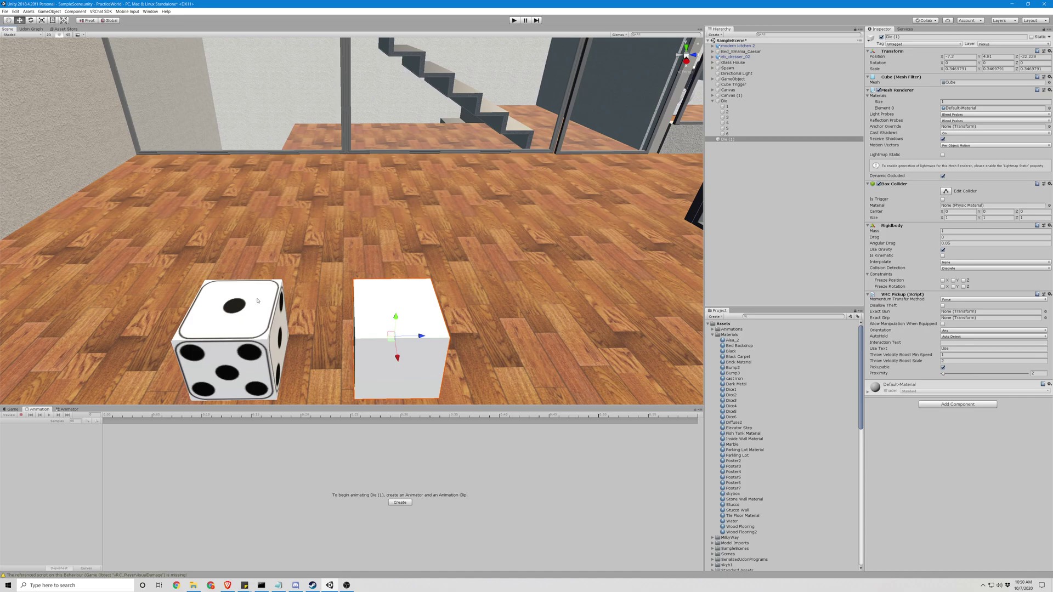
{"action": "left_click", "coordinate": [263, 298]}
{"action": "key", "text": "ctrl+d"}
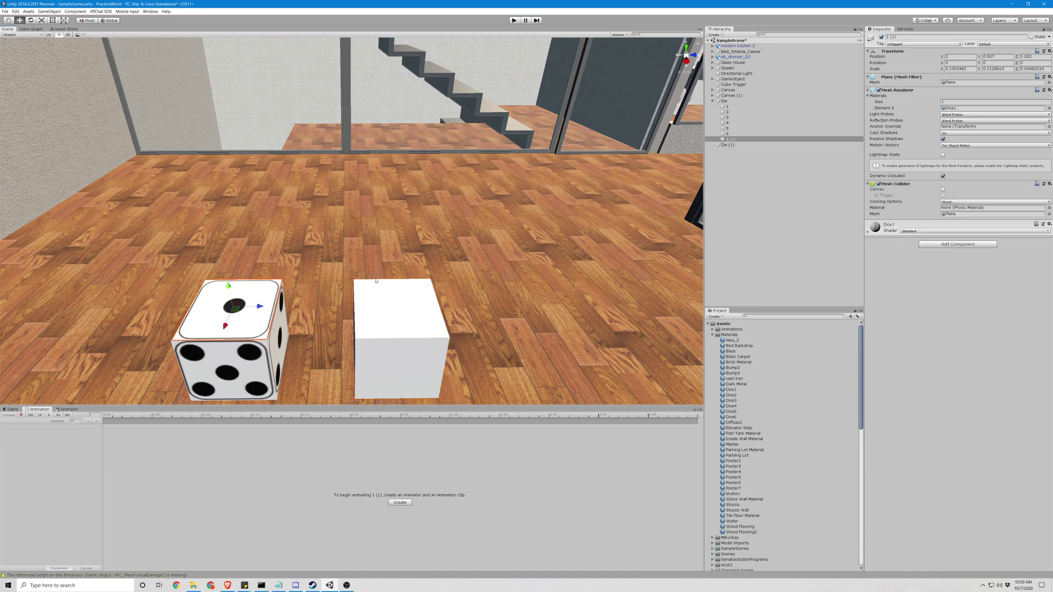
{"action": "left_click_drag", "start_coordinate": [260, 306], "coordinate": [432, 308]}
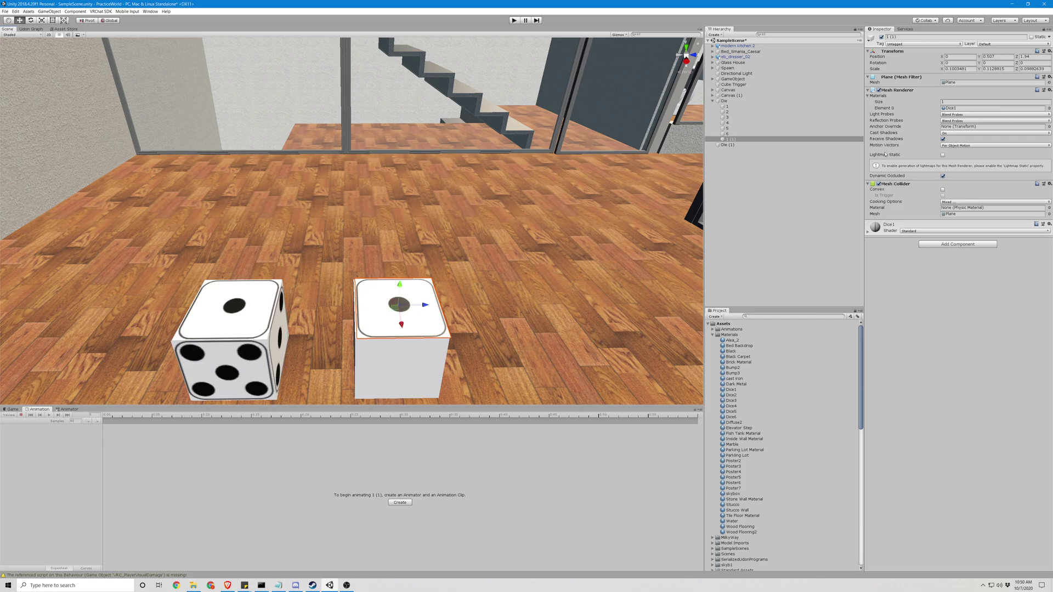
Set the copied face's material to None and nudge the face to Z 1.924
{"action": "left_click", "coordinate": [952, 109]}
{"action": "left_click", "coordinate": [1049, 109]}
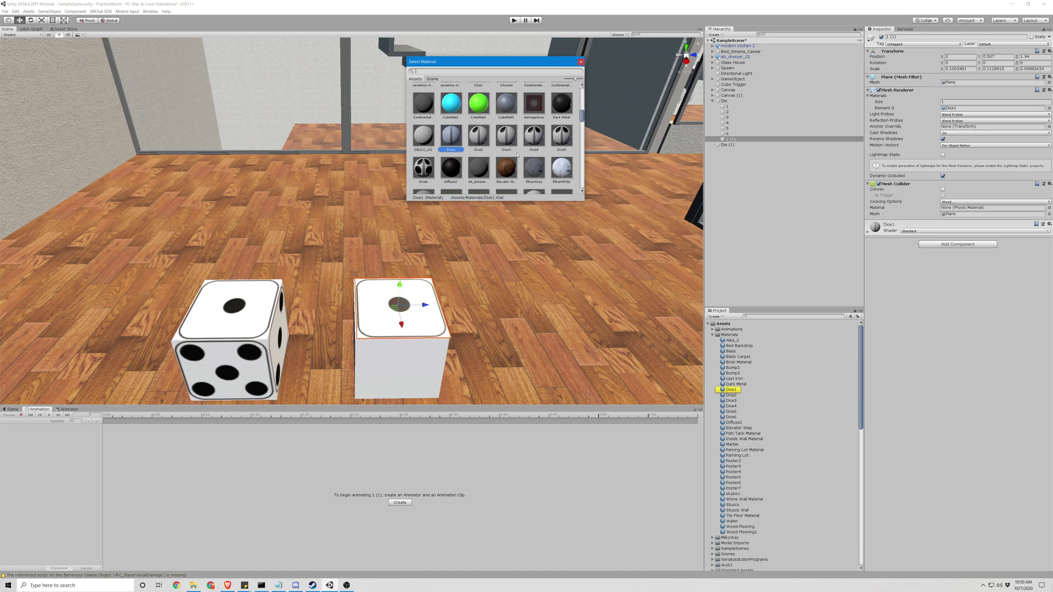
{"action": "scroll", "coordinate": [430, 143], "scroll_direction": "up", "scroll_amount": 10}
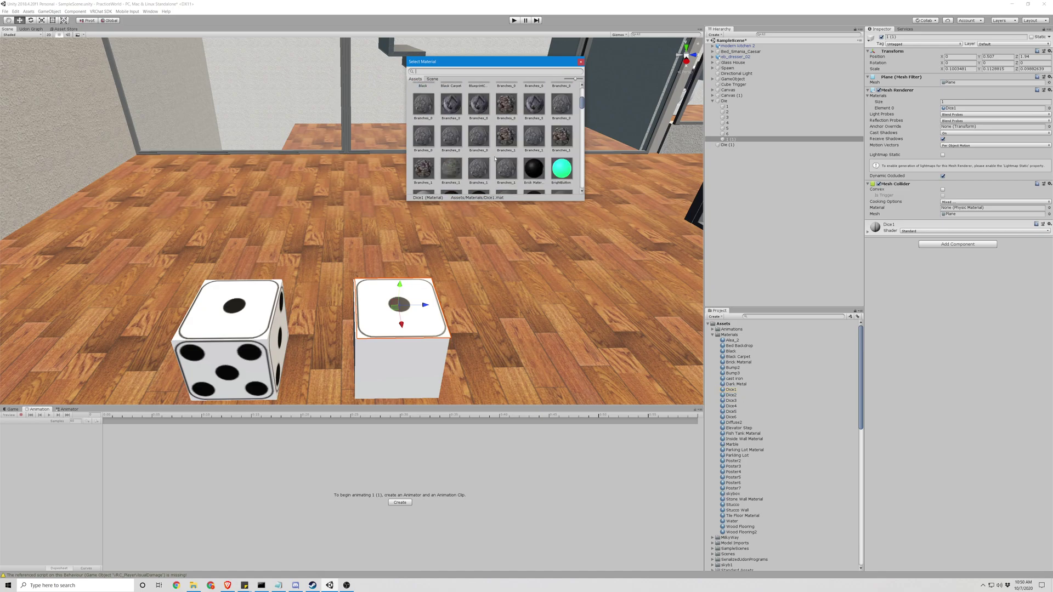
{"action": "scroll", "coordinate": [495, 159], "scroll_direction": "up", "scroll_amount": 2}
{"action": "left_click", "coordinate": [423, 106]}
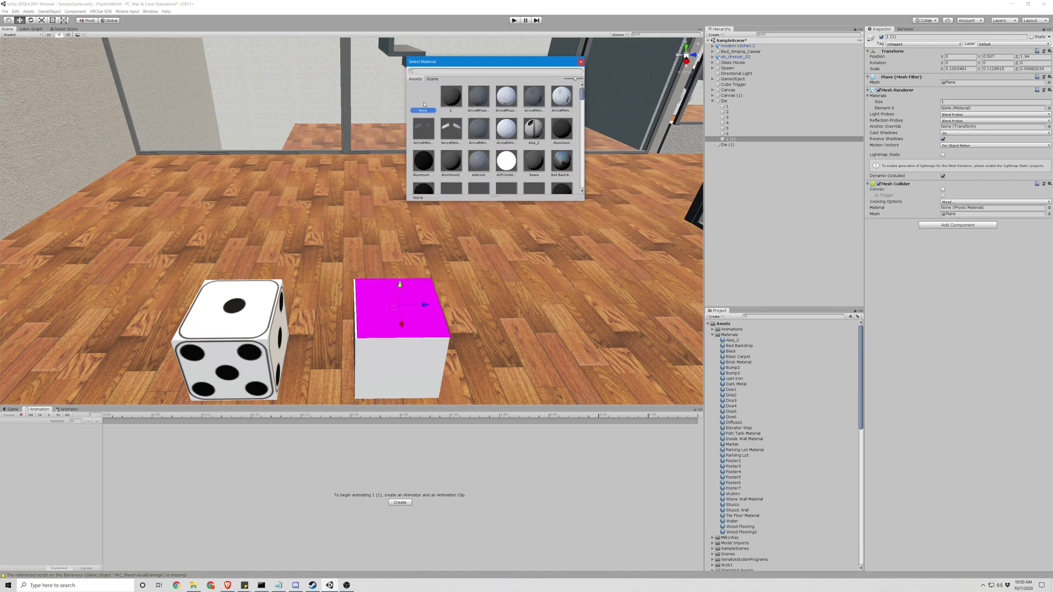
{"action": "left_click", "coordinate": [581, 62]}
{"action": "left_click_drag", "start_coordinate": [433, 298], "coordinate": [424, 305]}
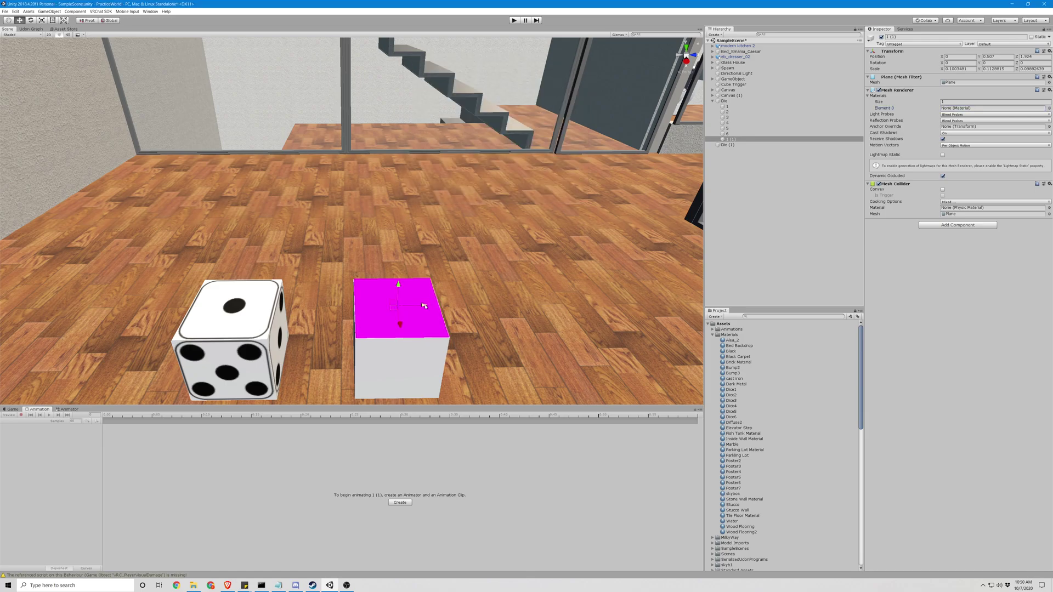
Duplicate the blank top face plane and make both planes children of Die (1)
{"action": "key", "text": "s"}
{"action": "right_click_drag", "start_coordinate": [425, 306], "coordinate": [486, 287]}
{"action": "key", "text": "w"}
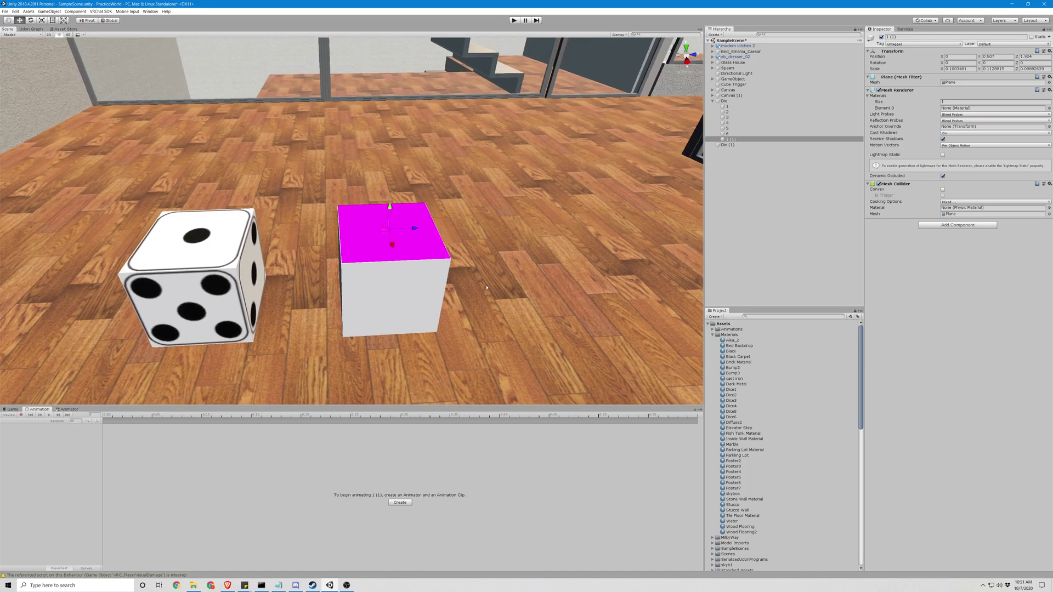
{"action": "key", "text": "ctrl+d"}
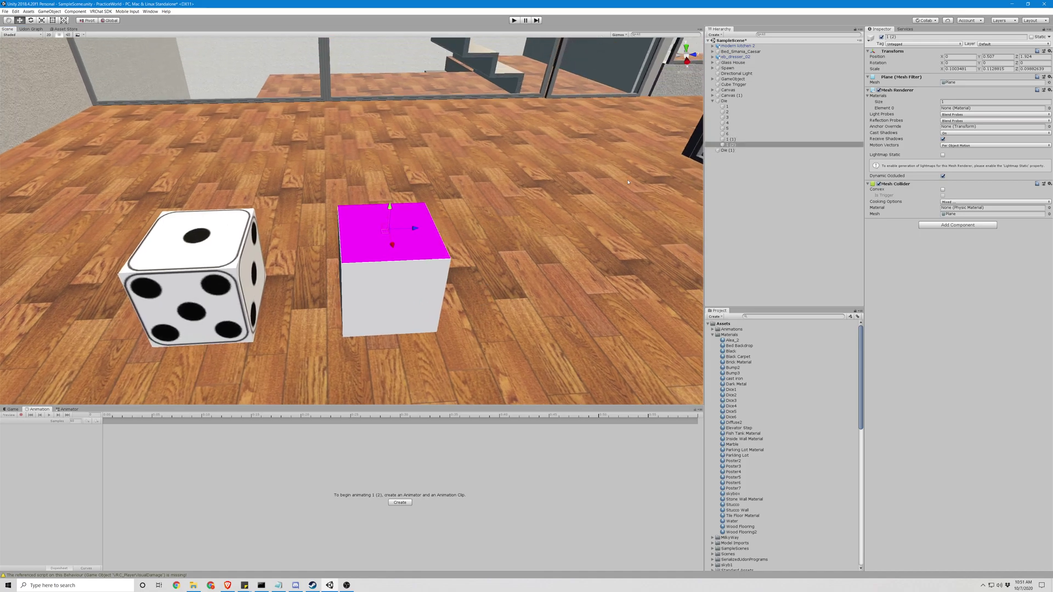
{"action": "left_click_drag", "start_coordinate": [729, 140], "coordinate": [730, 148]}
Rename the two planes under Die (1) as 1 and 2
{"action": "right_click", "coordinate": [731, 145]}
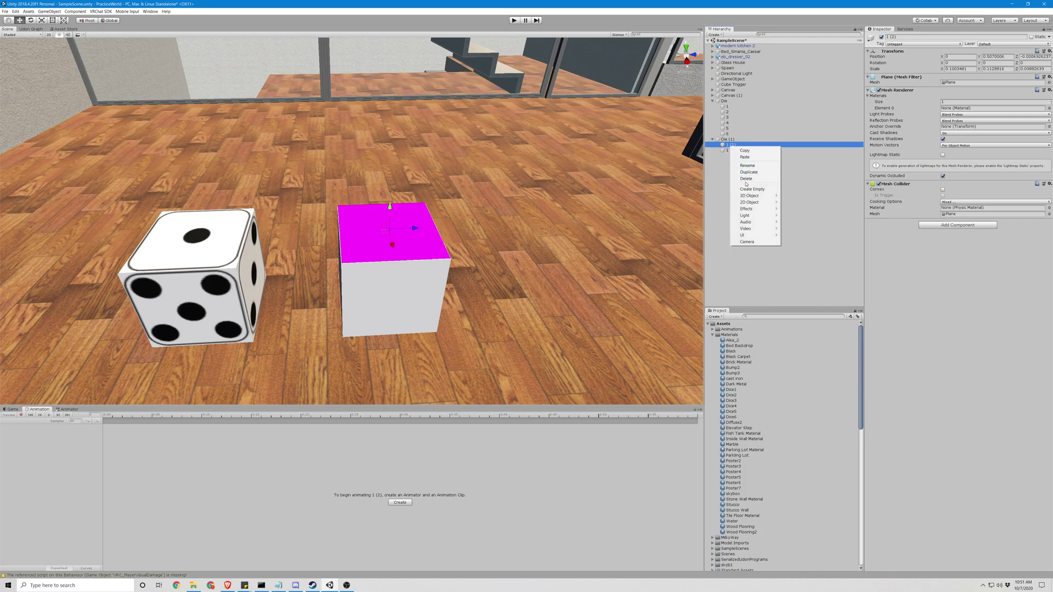
{"action": "left_click", "coordinate": [754, 165]}
{"action": "type", "text": "1"}
{"action": "key", "text": "Return"}
{"action": "left_click", "coordinate": [745, 160]}
{"action": "right_click", "coordinate": [733, 151]}
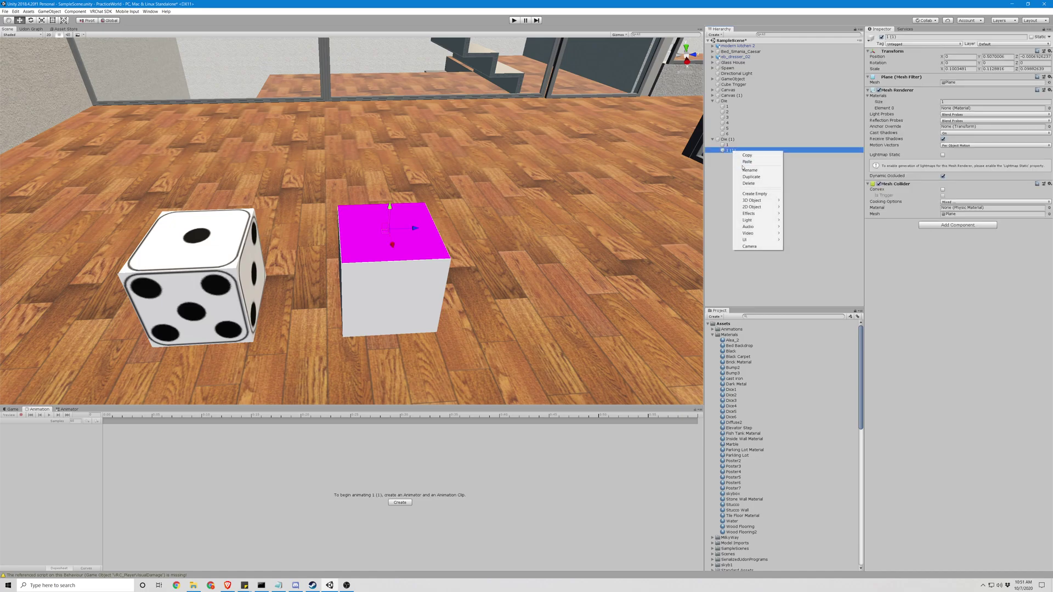
{"action": "left_click", "coordinate": [751, 171]}
{"action": "type", "text": "2"}
{"action": "key", "text": "Return"}
Duplicate plane 2 four times and rename the first copy as 3
{"action": "key", "text": "ctrl+d"}
{"action": "key", "text": "ctrl+d"}
{"action": "key", "text": "ctrl+d"}
{"action": "key", "text": "ctrl+d"}
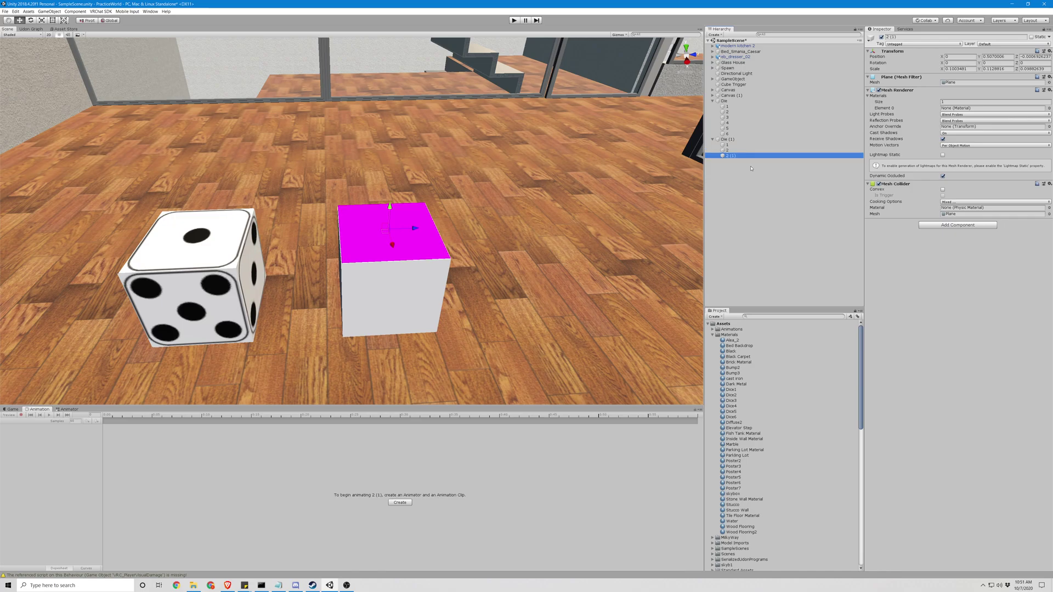
{"action": "right_click", "coordinate": [736, 156]}
{"action": "left_click", "coordinate": [755, 175]}
{"action": "type", "text": "3"}
{"action": "key", "text": "Return"}
Rename the remaining three copies under Die (1) as 4, 5 and 6
{"action": "right_click", "coordinate": [730, 160]}
{"action": "left_click", "coordinate": [756, 181]}
{"action": "type", "text": "4"}
{"action": "key", "text": "Return"}
{"action": "right_click", "coordinate": [731, 166]}
{"action": "left_click", "coordinate": [756, 186]}
{"action": "type", "text": "5"}
{"action": "key", "text": "Return"}
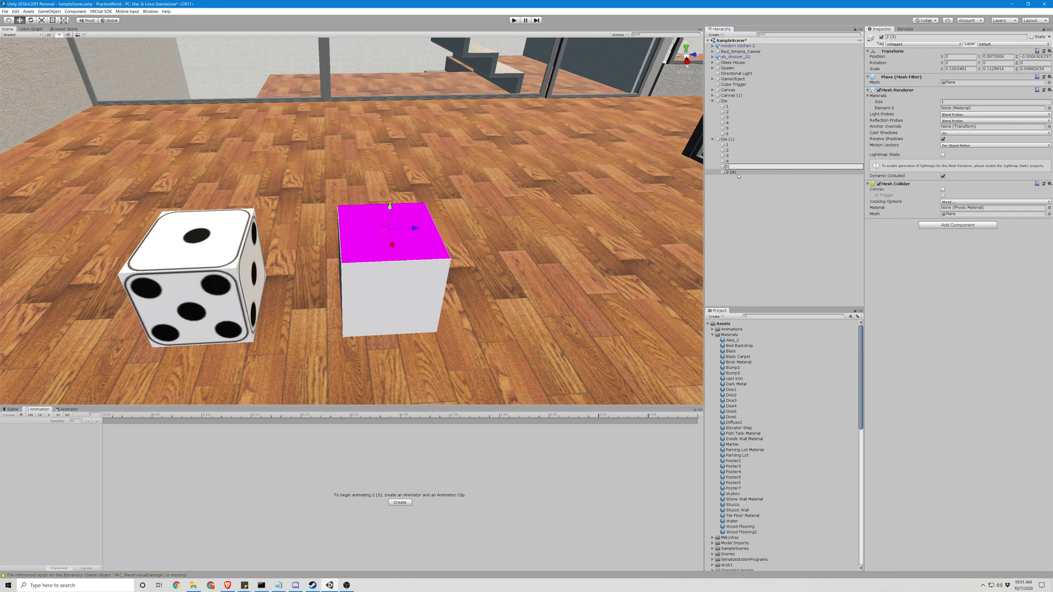
{"action": "right_click", "coordinate": [731, 172]}
{"action": "left_click", "coordinate": [753, 193]}
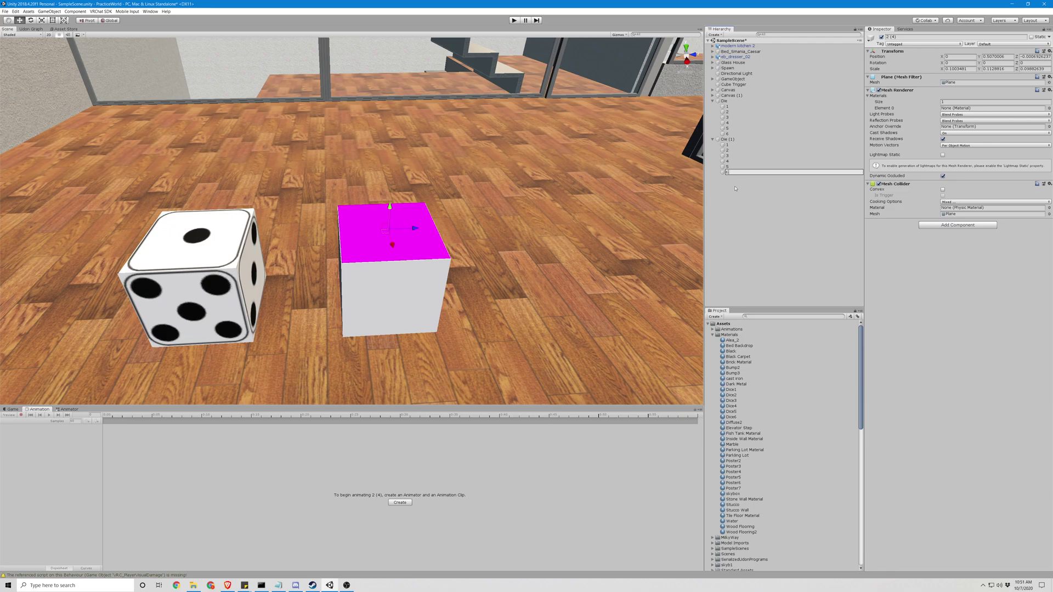
{"action": "left_click", "coordinate": [653, 191]}
Delete planes 3, 4, 5 and 6 from Die (1)
{"action": "left_click", "coordinate": [401, 244]}
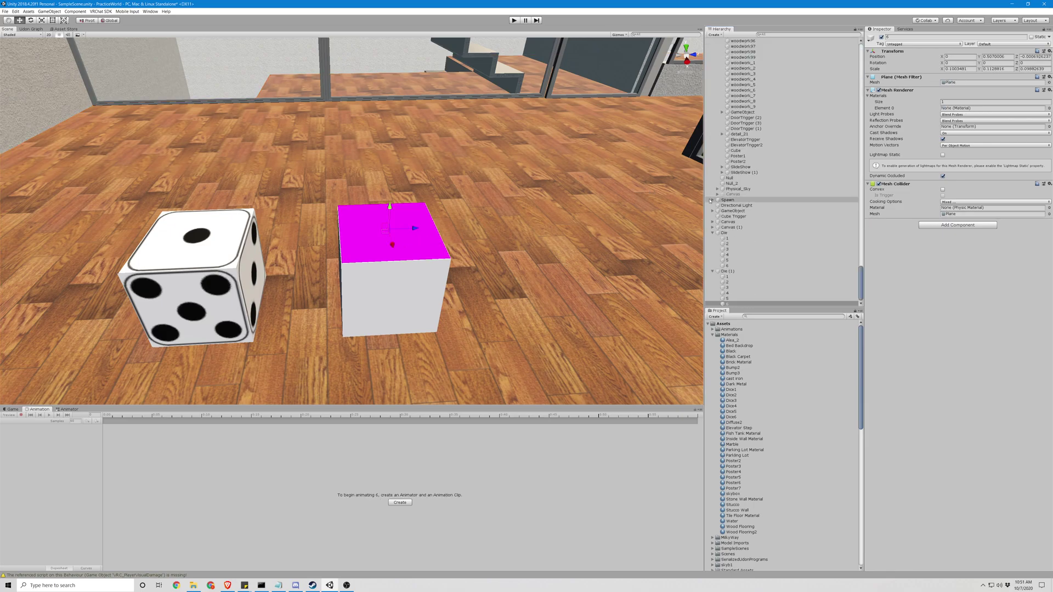
{"action": "left_click", "coordinate": [732, 288], "text": "shift"}
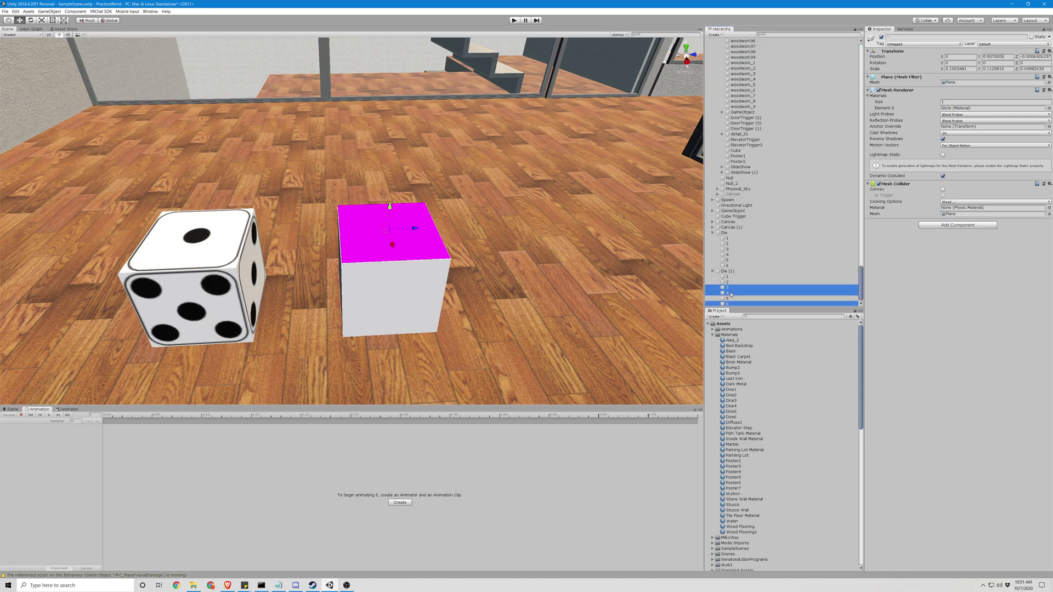
{"action": "key", "text": "Delete"}
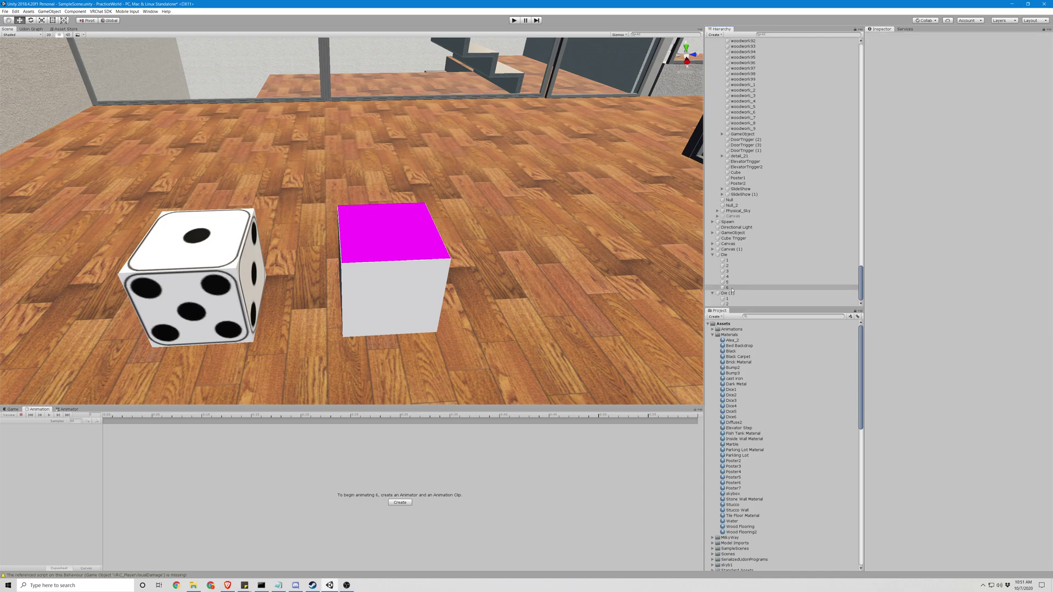
Lower plane 2 to the underside of Die (1) and raise the whole die above the floor
{"action": "left_click", "coordinate": [729, 303]}
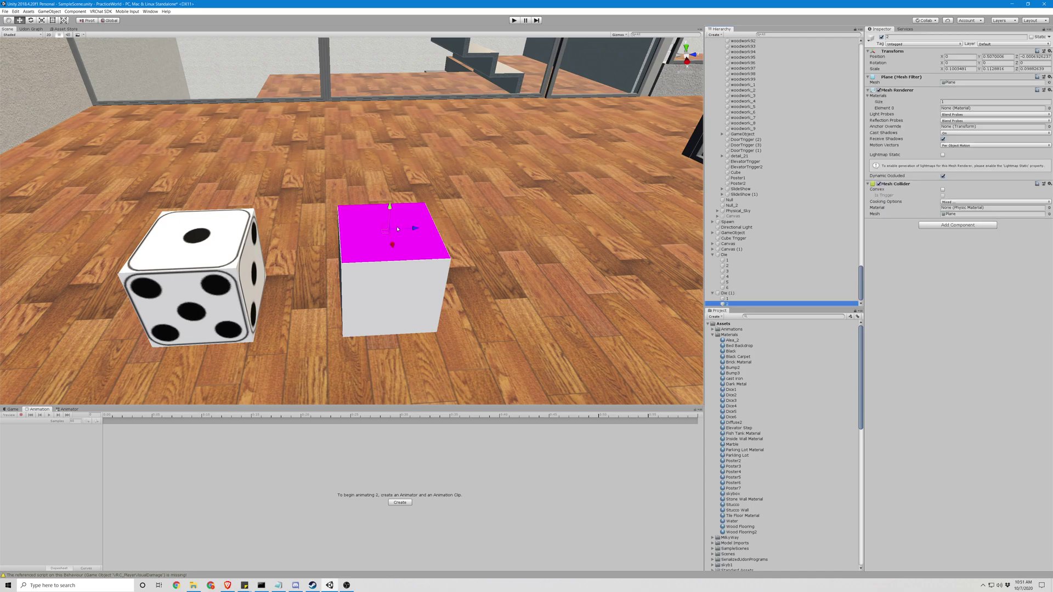
{"action": "left_click_drag", "start_coordinate": [415, 228], "coordinate": [386, 267]}
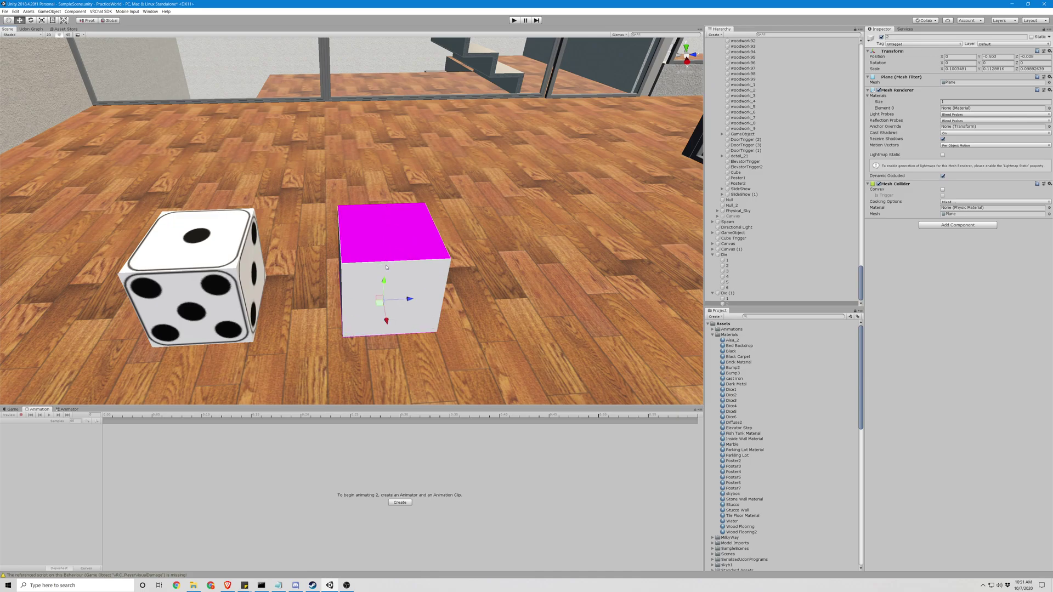
{"action": "left_click", "coordinate": [729, 293]}
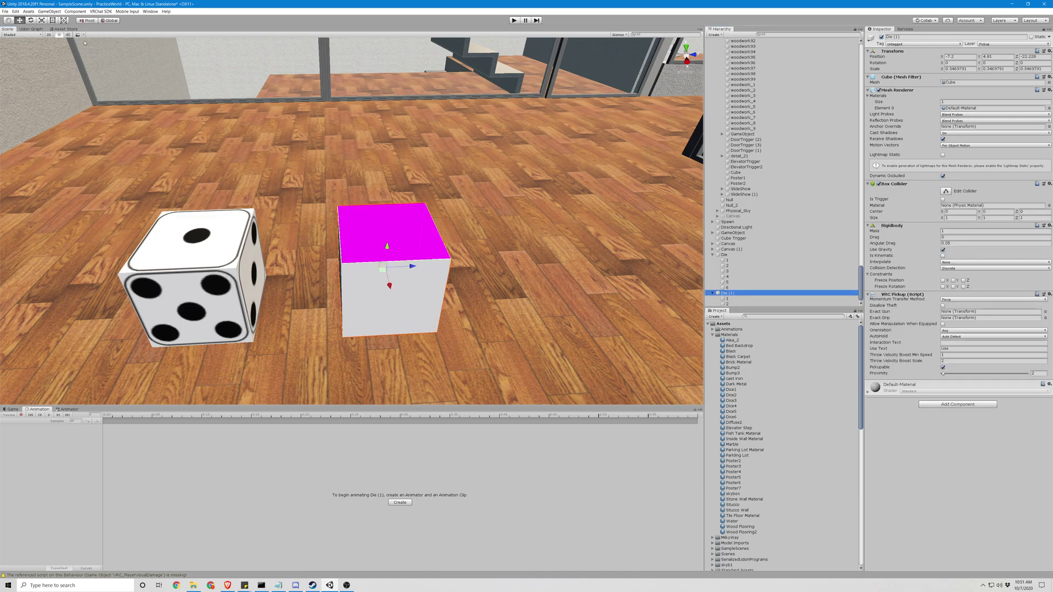
{"action": "left_click_drag", "start_coordinate": [394, 250], "coordinate": [389, 194]}
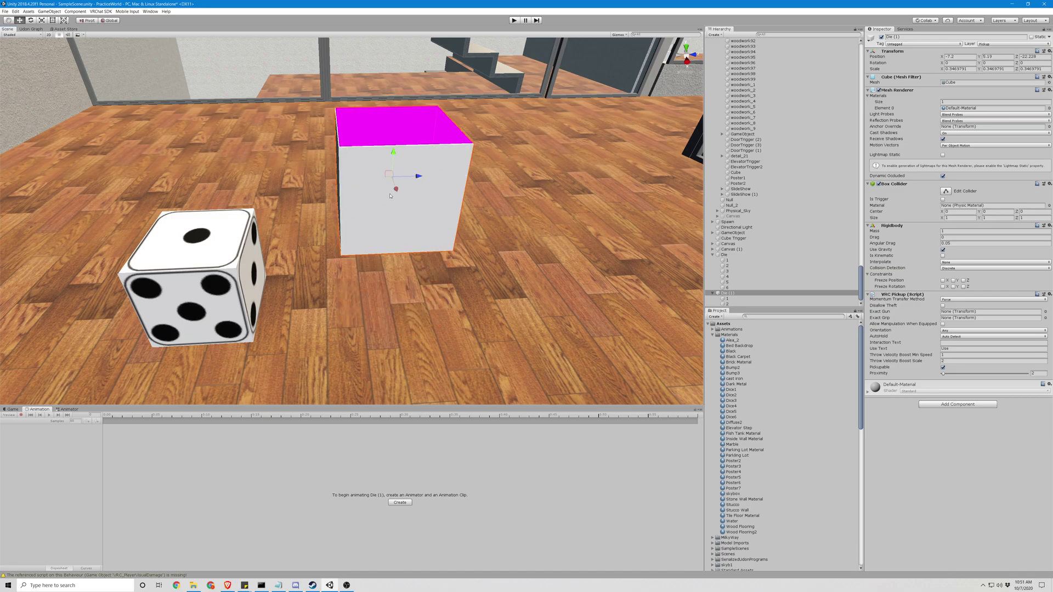
Set plane 2's Z rotation to 180 and fit it against the die's underside at Y -0.504
{"action": "left_click", "coordinate": [728, 303]}
{"action": "right_click_drag", "start_coordinate": [543, 241], "coordinate": [550, 115]}
{"action": "key", "text": "w"}
{"action": "key", "text": "s"}
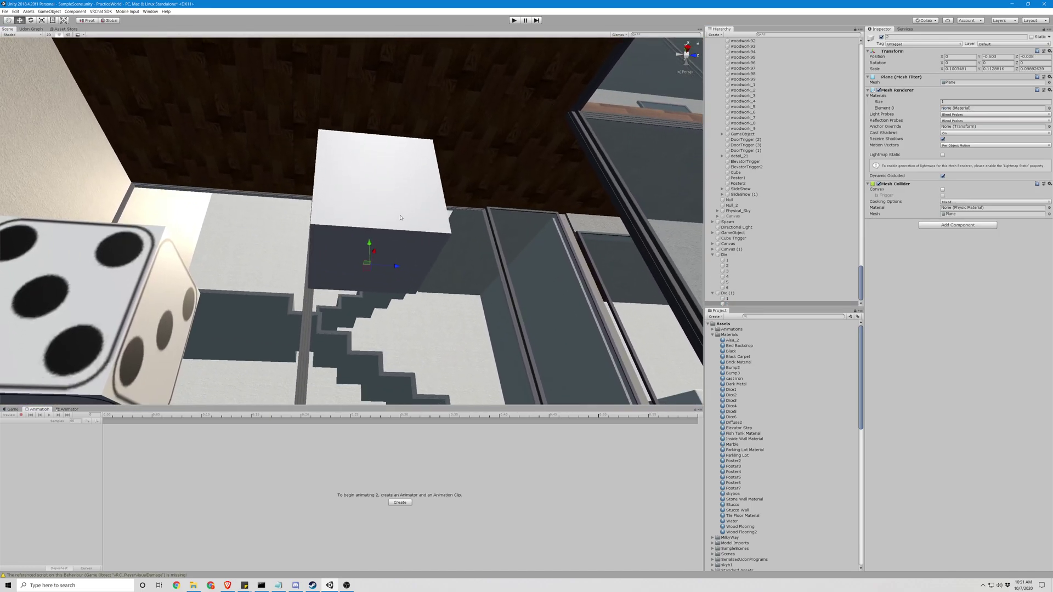
{"action": "left_click_drag", "start_coordinate": [370, 242], "coordinate": [370, 249]}
{"action": "left_click", "coordinate": [1024, 62]}
{"action": "type", "text": "180"}
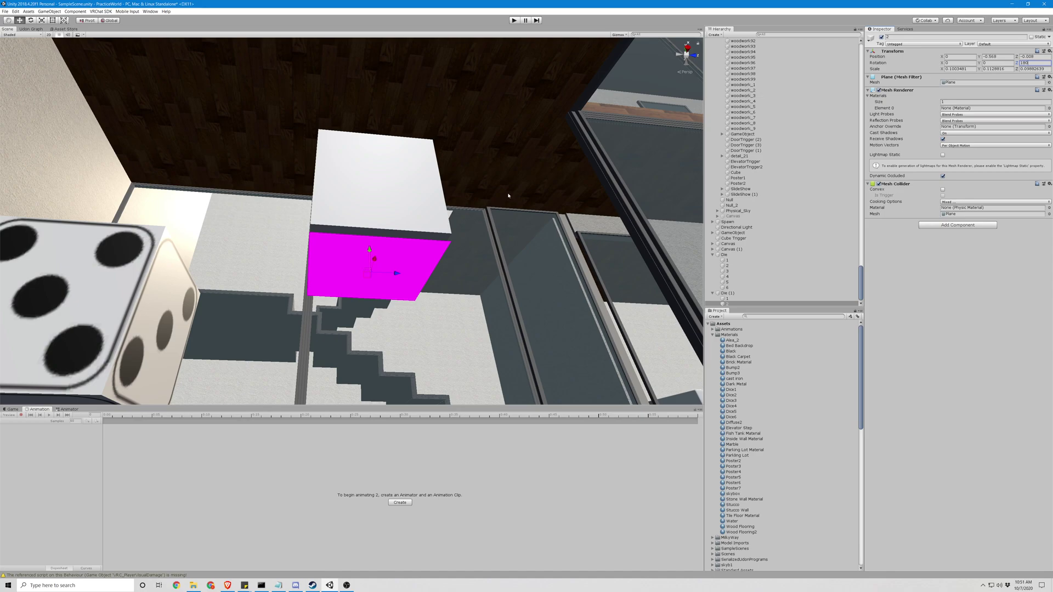
{"action": "left_click_drag", "start_coordinate": [367, 249], "coordinate": [327, 192]}
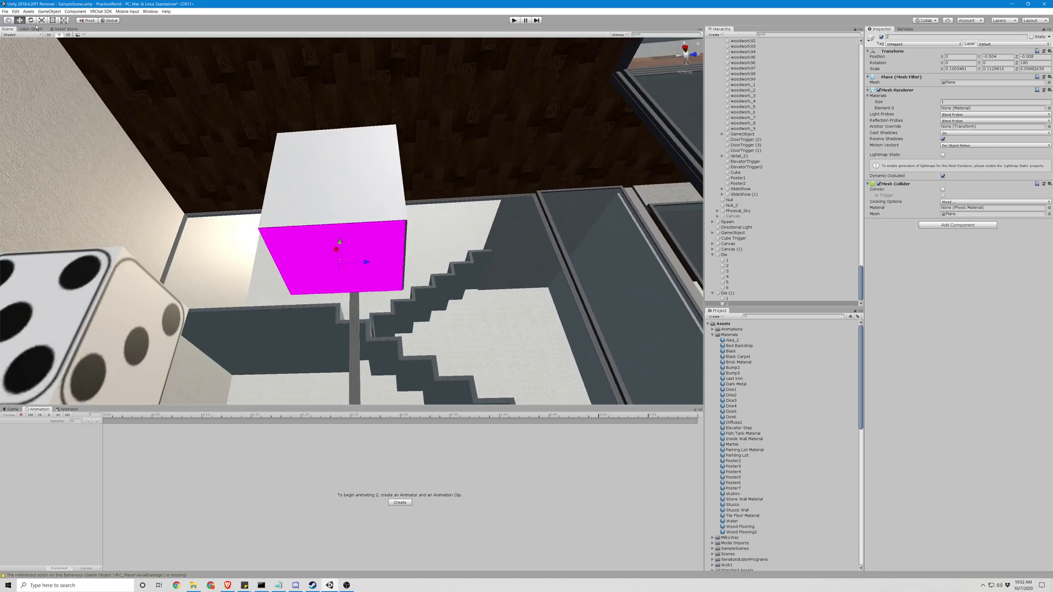
Resize plane 2 with the Rect tool to match the edge of the die's underside
{"action": "left_click", "coordinate": [53, 20]}
{"action": "left_click_drag", "start_coordinate": [404, 253], "coordinate": [406, 254]}
{"action": "left_click", "coordinate": [454, 250]}
{"action": "scroll", "coordinate": [453, 251], "scroll_direction": "down", "scroll_amount": 5}
{"action": "scroll", "coordinate": [453, 252], "scroll_direction": "up", "scroll_amount": 3}
{"action": "right_click_drag", "start_coordinate": [454, 251], "coordinate": [452, 241]}
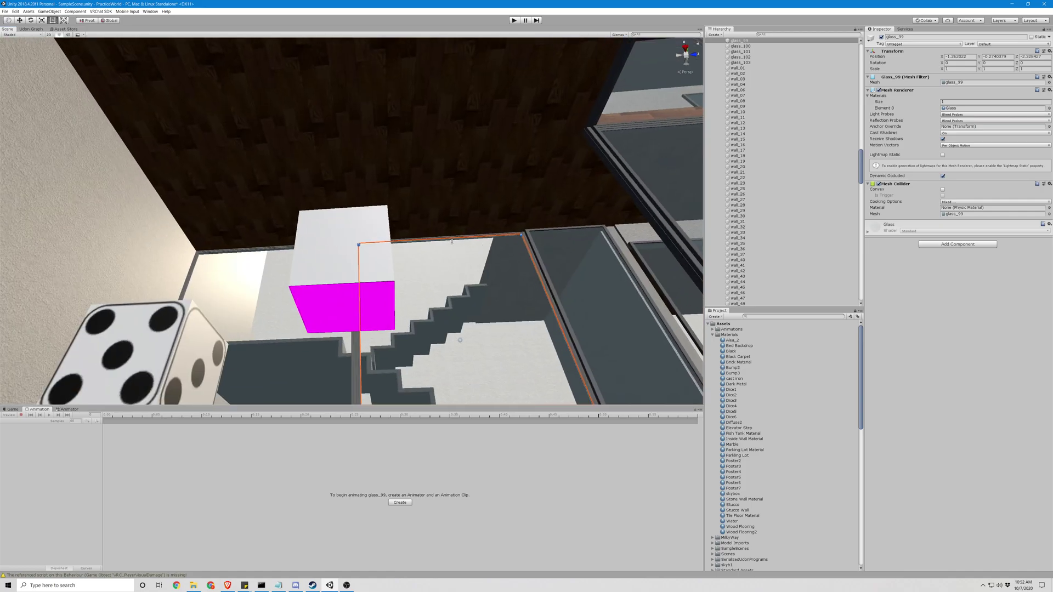
Duplicate the die's underside plane 2, move the copy out beside the die along Z, and set its X rotation to 90 and Z rotation to 0
{"action": "left_click", "coordinate": [341, 300]}
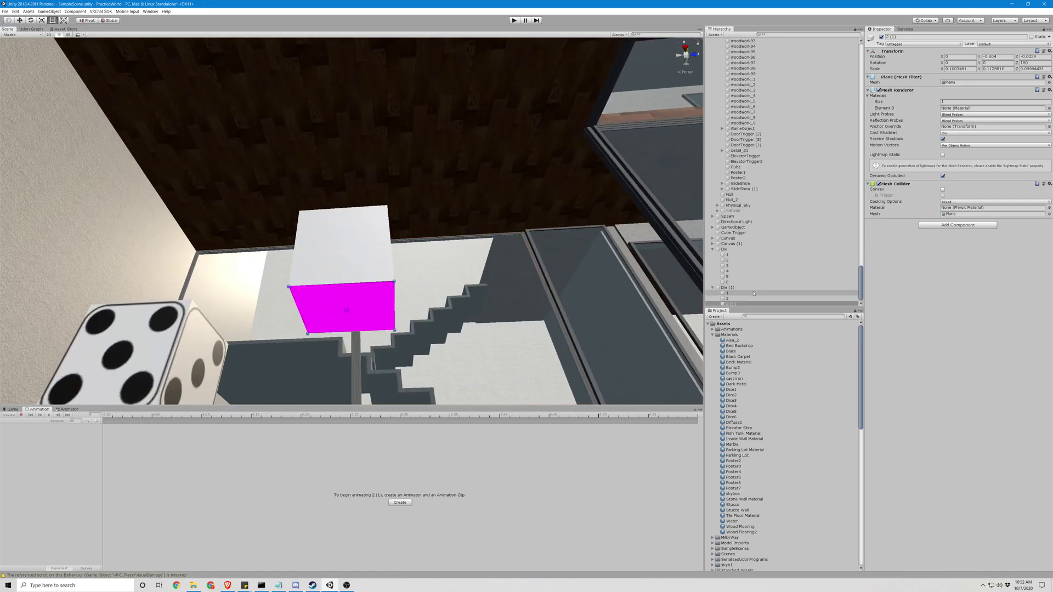
{"action": "left_click", "coordinate": [20, 20]}
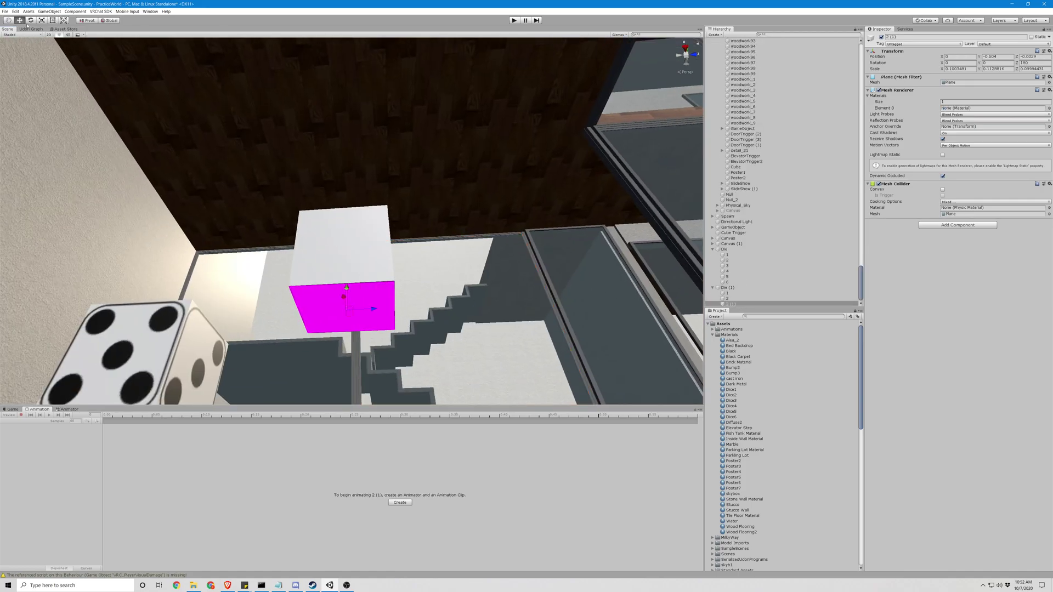
{"action": "left_click_drag", "start_coordinate": [381, 314], "coordinate": [471, 304]}
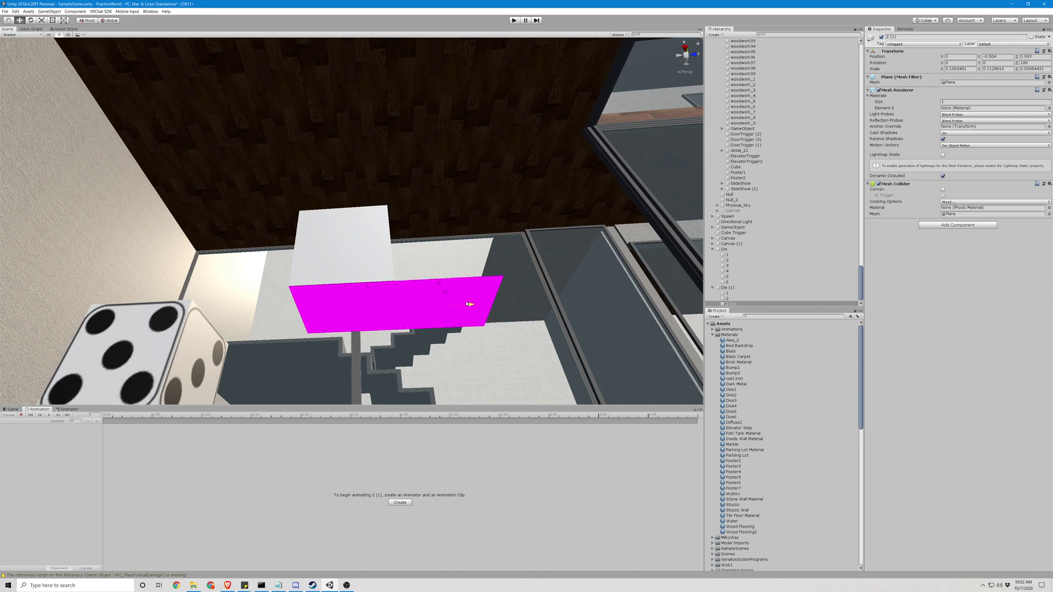
{"action": "left_click", "coordinate": [948, 63]}
{"action": "type", "text": "90"}
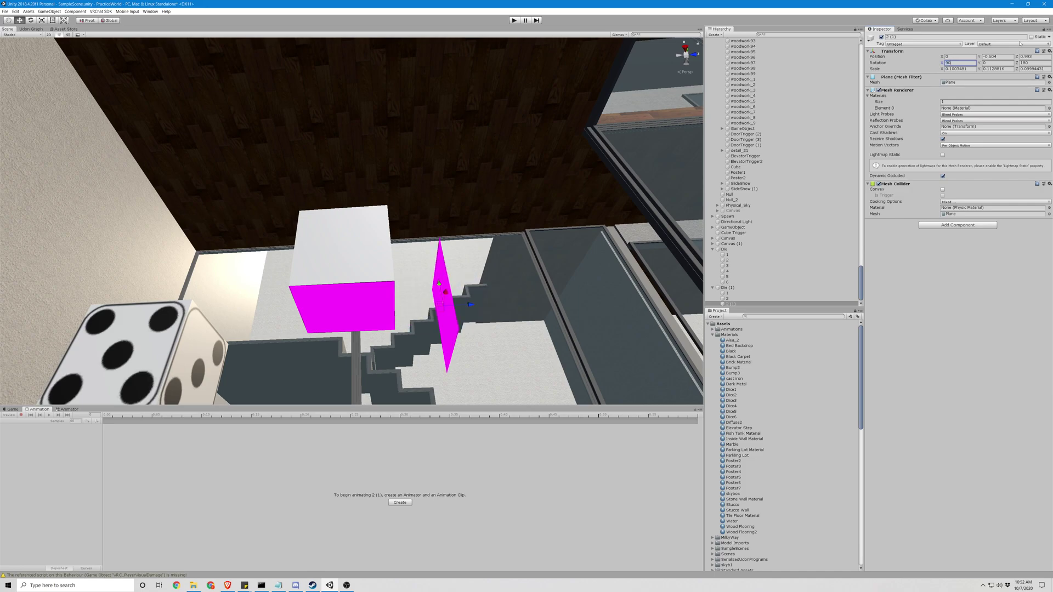
{"action": "left_click", "coordinate": [1025, 63]}
{"action": "key", "text": "BackSpace"}
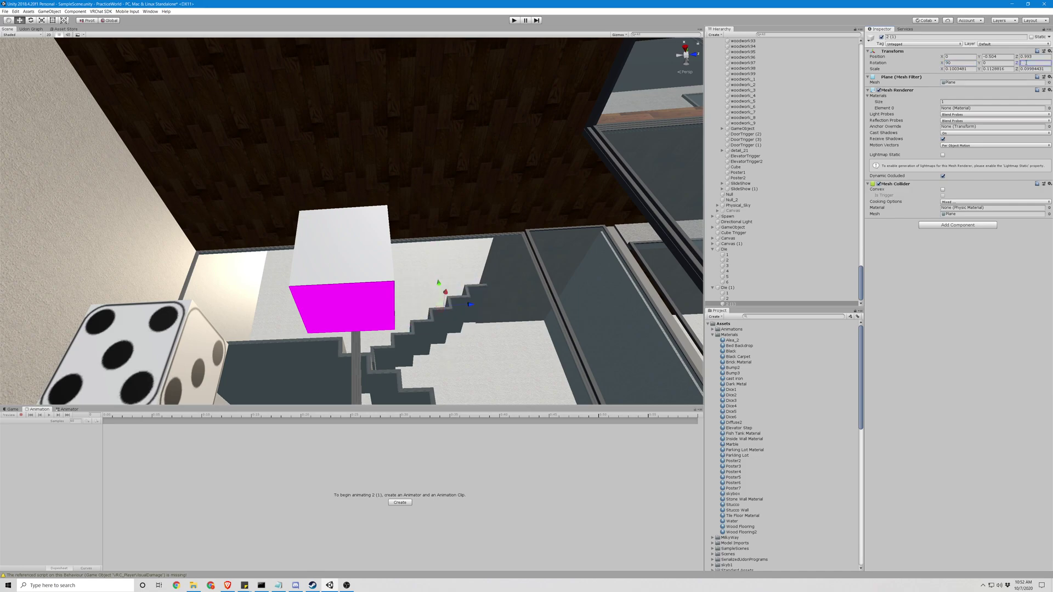
Fit plane 2 (1) flush against the die's side at Y -0.003, Z 0.501
{"action": "left_click_drag", "start_coordinate": [631, 137], "coordinate": [461, 128], "text": "alt"}
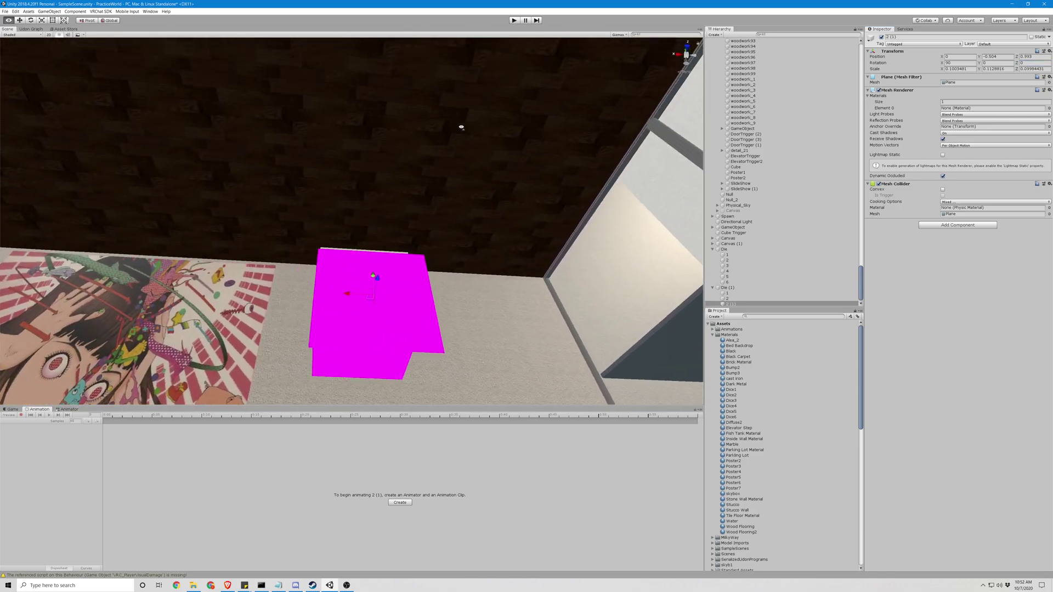
{"action": "right_click_drag", "start_coordinate": [437, 242], "coordinate": [391, 308]}
{"action": "left_click_drag", "start_coordinate": [409, 312], "coordinate": [407, 289]}
{"action": "right_click_drag", "start_coordinate": [407, 289], "coordinate": [486, 322]}
{"action": "left_click_drag", "start_coordinate": [394, 306], "coordinate": [461, 253]}
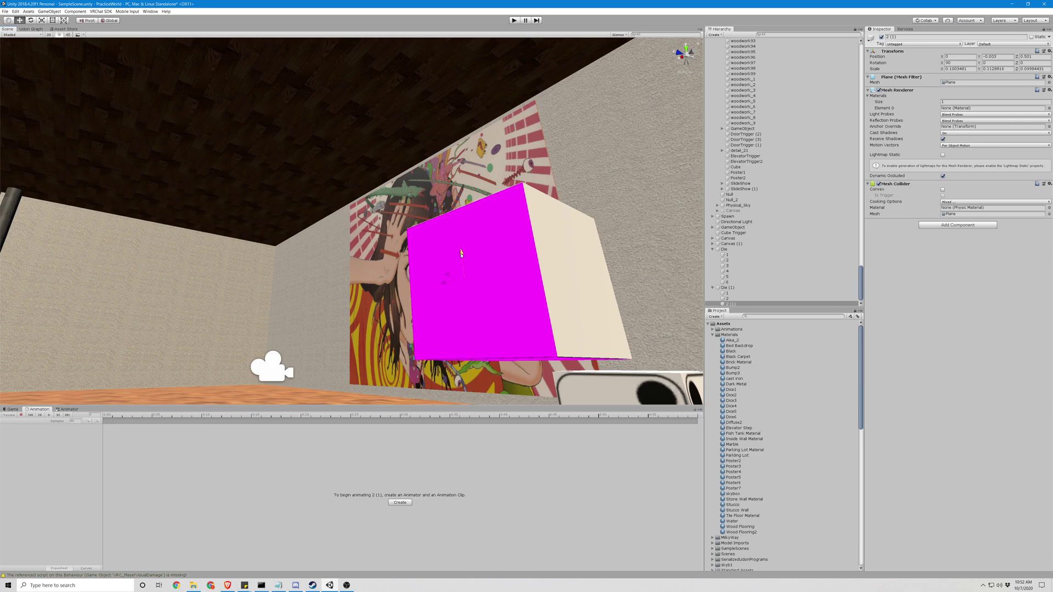
Duplicate plane 2 (1) onto the opposite side of the die at Z -0.505 and set the copy's Z rotation to 180
{"action": "key", "text": "ctrl+d"}
{"action": "left_click_drag", "start_coordinate": [447, 274], "coordinate": [504, 282]}
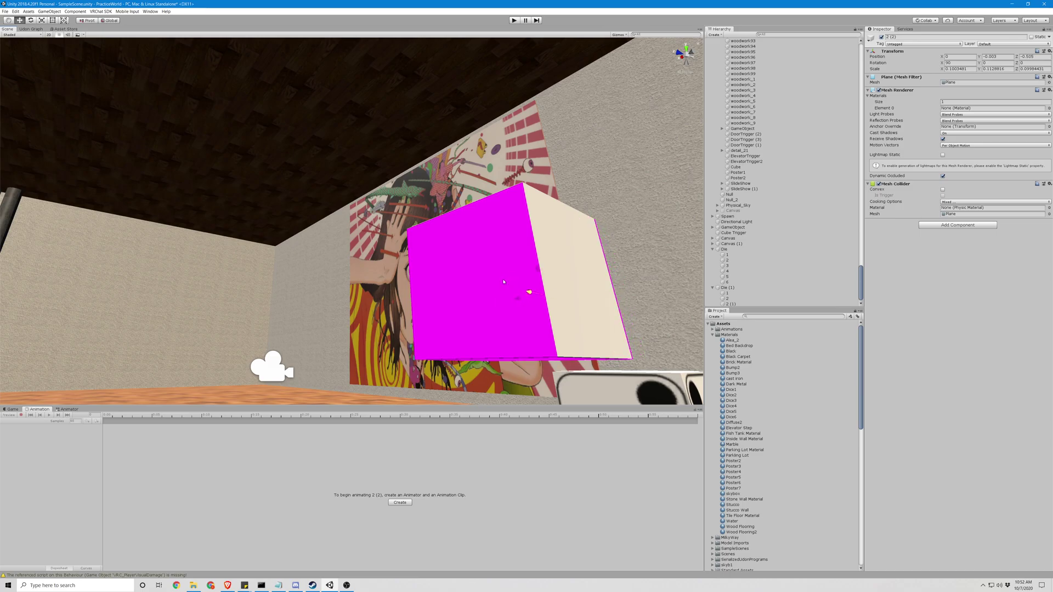
{"action": "right_click_drag", "start_coordinate": [613, 254], "coordinate": [471, 264]}
{"action": "left_click", "coordinate": [1034, 64]}
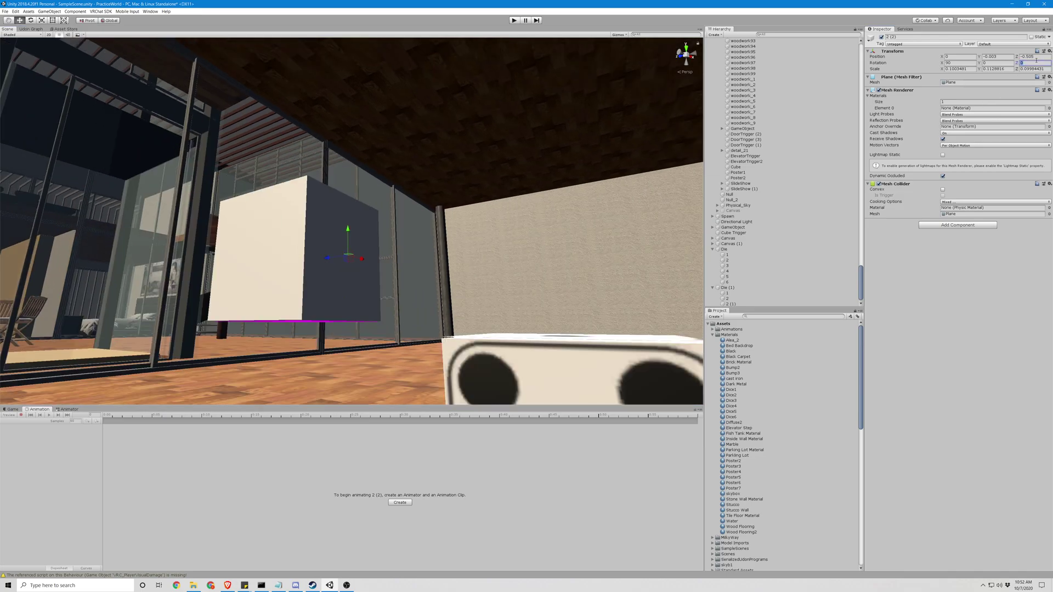
{"action": "type", "text": "180"}
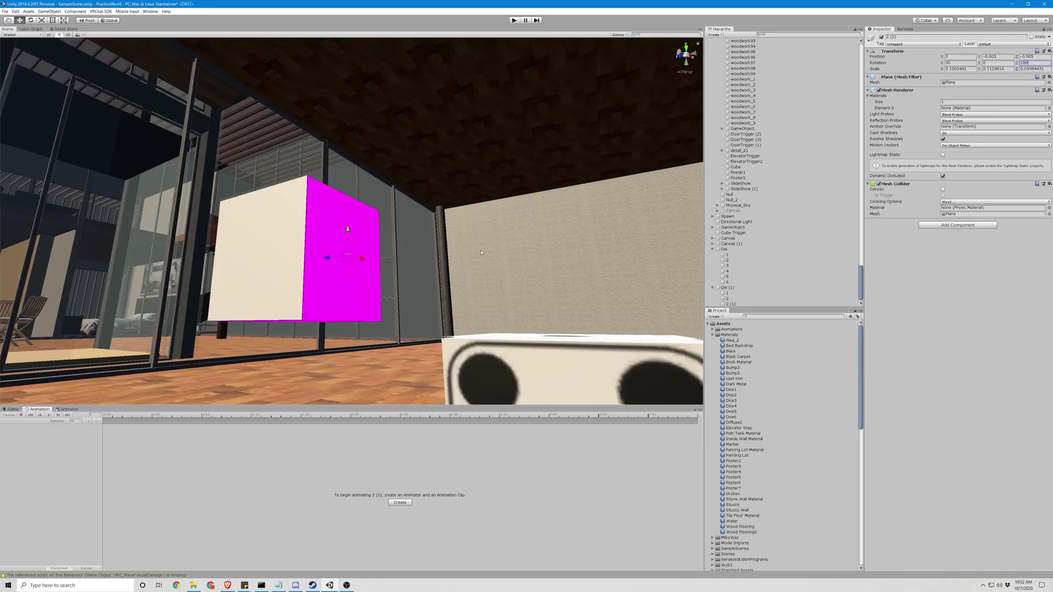
{"action": "key", "text": "Return"}
Duplicate plane 2 (2), rotate the copy to X 90 and Y 90, and fit it against the die's uncovered side in the negative X direction
{"action": "key", "text": "ctrl+d"}
{"action": "left_click_drag", "start_coordinate": [365, 261], "coordinate": [322, 264]}
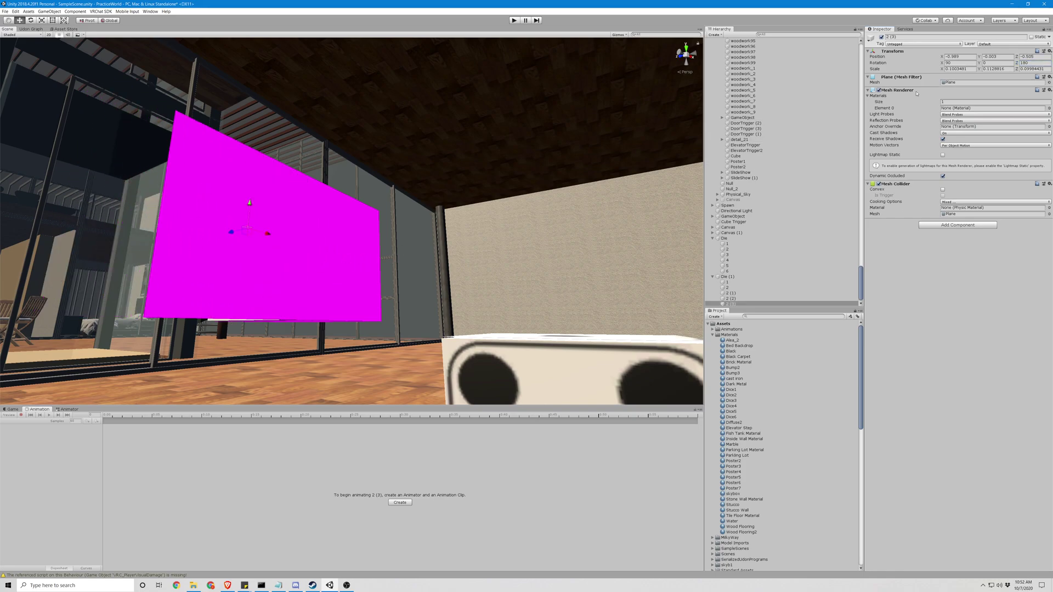
{"action": "left_click", "coordinate": [961, 63]}
{"action": "key", "text": "BackSpace"}
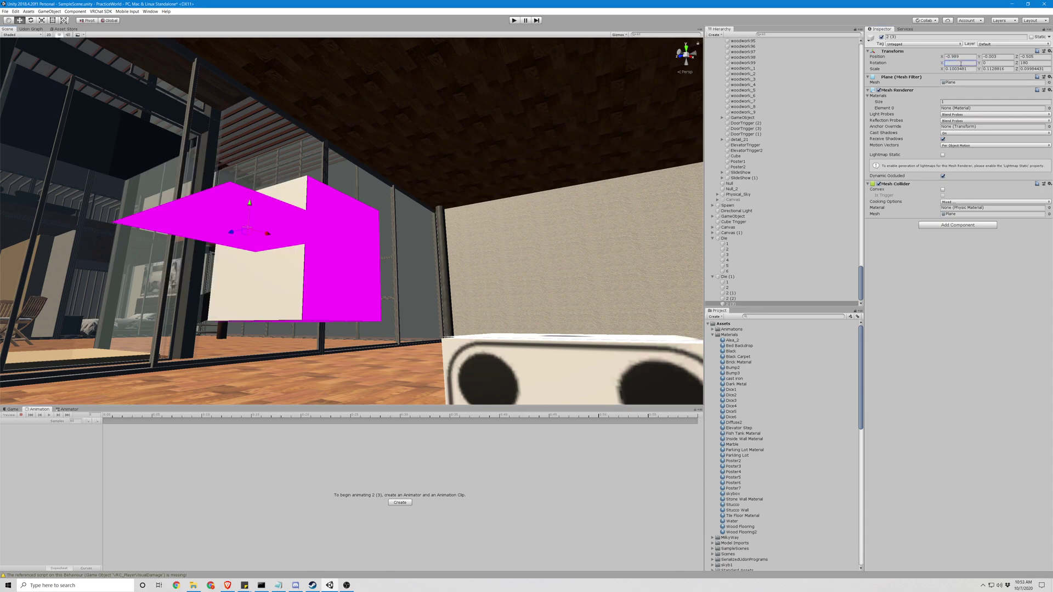
{"action": "type", "text": "90"}
{"action": "left_click", "coordinate": [990, 62]}
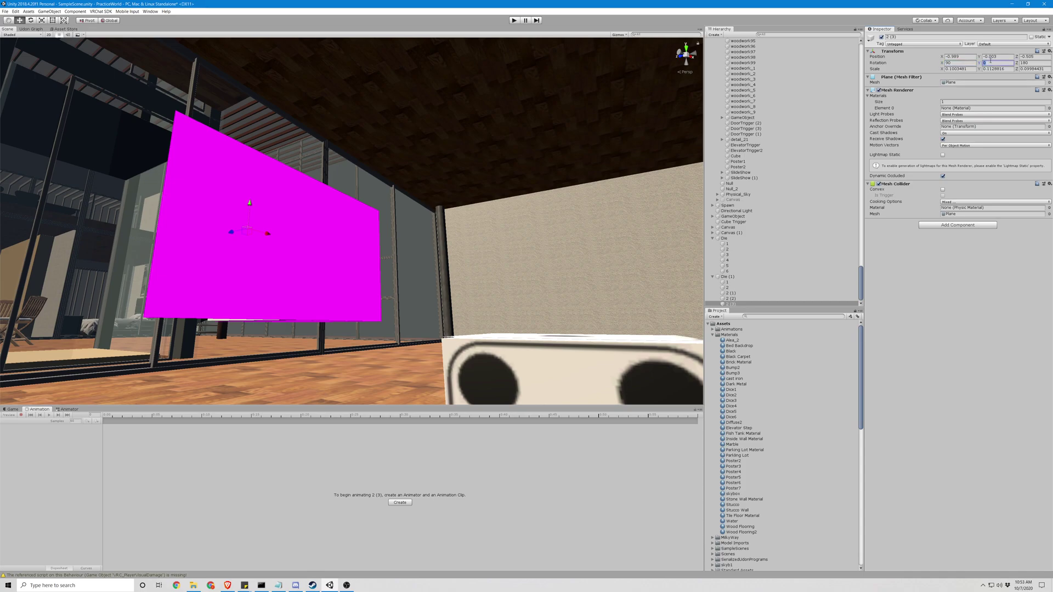
{"action": "type", "text": "90"}
{"action": "left_click_drag", "start_coordinate": [573, 179], "coordinate": [540, 178], "text": "alt"}
{"action": "mouse_move", "coordinate": [405, 242]}
{"action": "left_mouse_down"}
{"action": "mouse_move", "coordinate": [510, 248]}
{"action": "mouse_move", "coordinate": [387, 259]}
{"action": "mouse_move", "coordinate": [409, 259]}
{"action": "left_mouse_up"}
Duplicate plane 2 (3) and move the copy to the opposite side of the die at X 0.501
{"action": "right_click_drag", "start_coordinate": [491, 239], "coordinate": [446, 250]}
{"action": "key", "text": "ctrl+d"}
{"action": "key", "text": "w"}
{"action": "left_click_drag", "start_coordinate": [339, 301], "coordinate": [475, 318]}
{"action": "right_click_drag", "start_coordinate": [505, 305], "coordinate": [391, 276]}
{"action": "key", "text": "d"}
Set plane 2 (4)'s rotation to X 90, Y 90 and Z 0 so it faces outward from the die
{"action": "left_click", "coordinate": [1031, 62]}
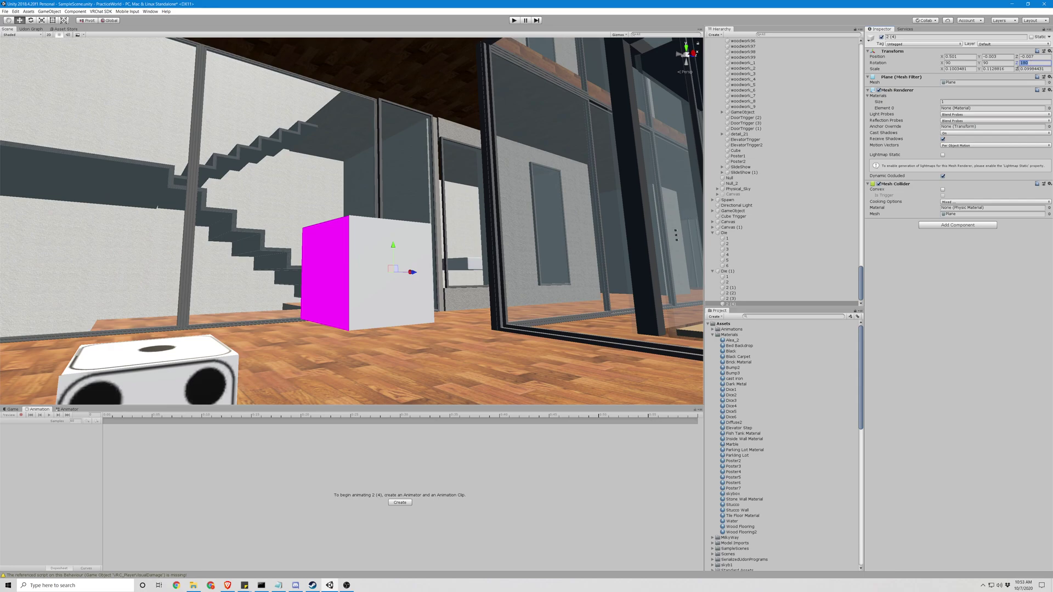
{"action": "left_click", "coordinate": [987, 62]}
{"action": "type", "text": "0"}
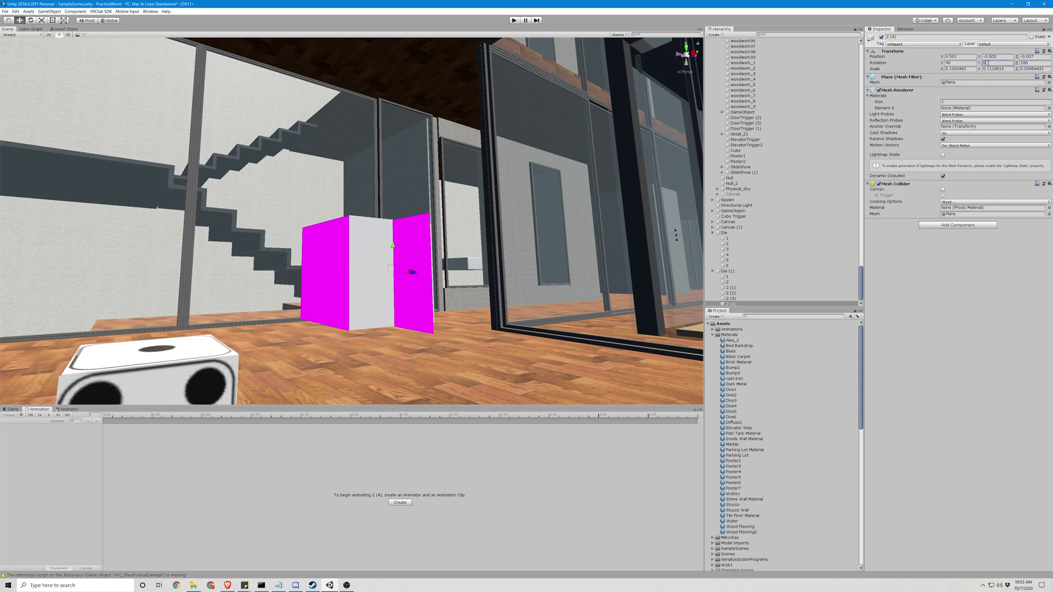
{"action": "key", "text": "BackSpace"}
{"action": "type", "text": "90"}
{"action": "left_click", "coordinate": [959, 63]}
{"action": "key", "text": "BackSpace"}
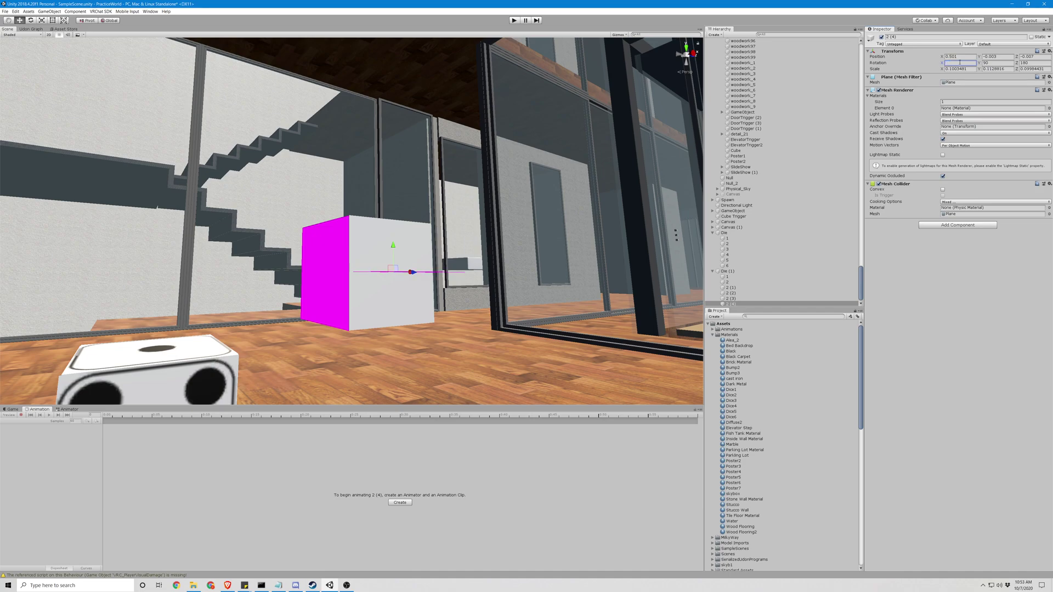
{"action": "type", "text": "90"}
{"action": "key", "text": "Tab"}
{"action": "key", "text": "Tab"}
{"action": "key", "text": "BackSpace"}
{"action": "left_click", "coordinate": [553, 205]}
{"action": "right_click_drag", "start_coordinate": [552, 206], "coordinate": [462, 257]}
{"action": "key", "text": "d"}
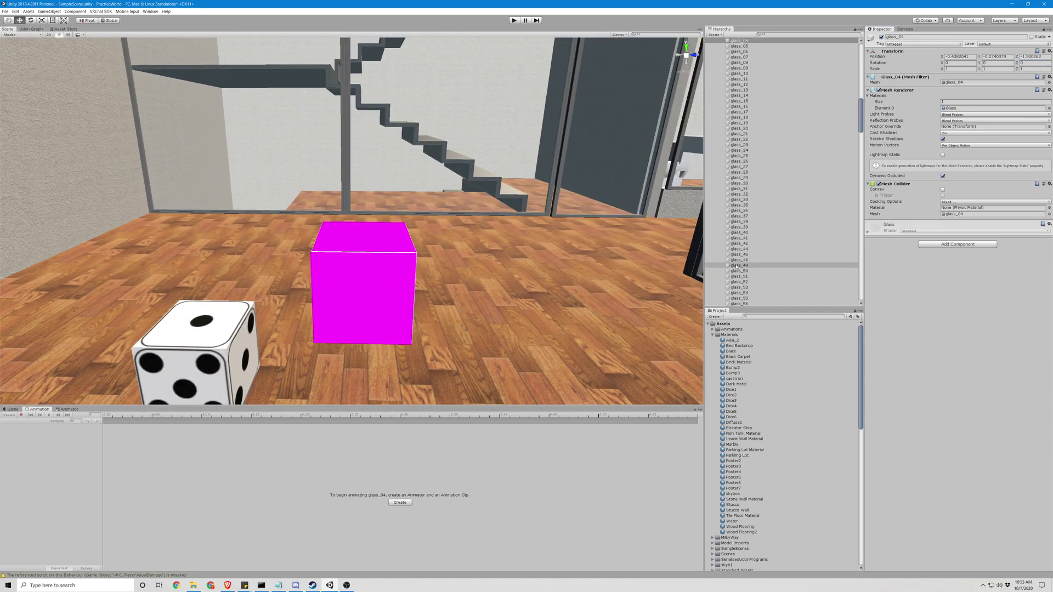
Review the numbered dice materials Dice1 through Dice6 in the Materials folder
{"action": "left_click", "coordinate": [732, 390]}
{"action": "key", "text": "Down"}
{"action": "key", "text": "Down"}
{"action": "key", "text": "Down"}
{"action": "left_click", "coordinate": [731, 411]}
{"action": "left_click", "coordinate": [730, 417]}
{"action": "left_click", "coordinate": [731, 390]}
Review the Alea dice face images in the Textures folder
{"action": "scroll", "coordinate": [748, 416], "scroll_direction": "down", "scroll_amount": 7}
{"action": "scroll", "coordinate": [748, 417], "scroll_direction": "down", "scroll_amount": 5}
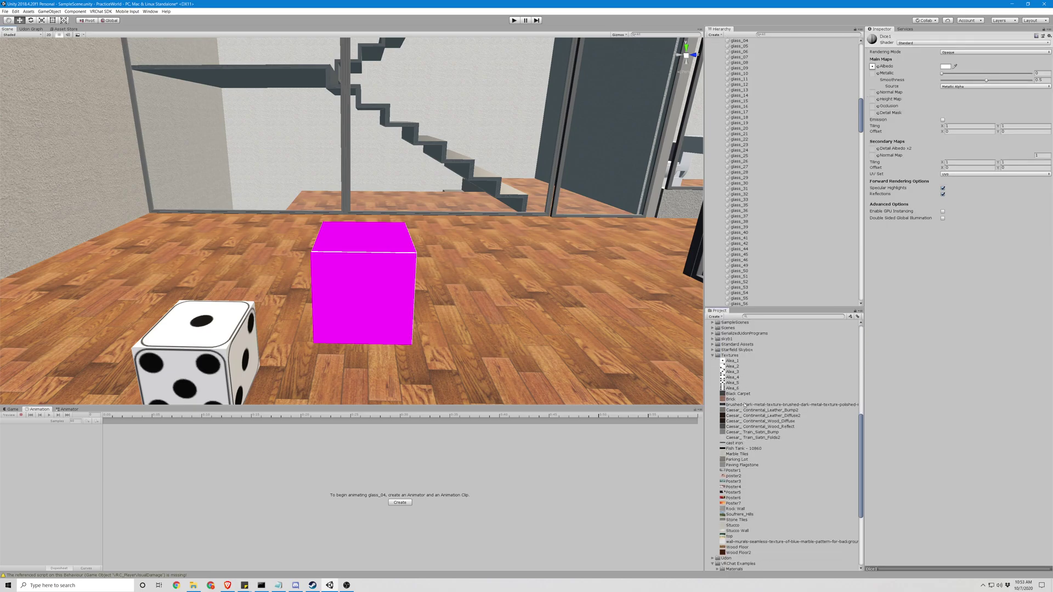
{"action": "left_click", "coordinate": [734, 362]}
{"action": "key", "text": "Down"}
{"action": "key", "text": "Down"}
{"action": "key", "text": "Down"}
{"action": "key", "text": "Down"}
{"action": "key", "text": "Down"}
{"action": "left_click", "coordinate": [734, 362]}
{"action": "key", "text": "Down"}
{"action": "key", "text": "Down"}
{"action": "key", "text": "Down"}
{"action": "key", "text": "Down"}
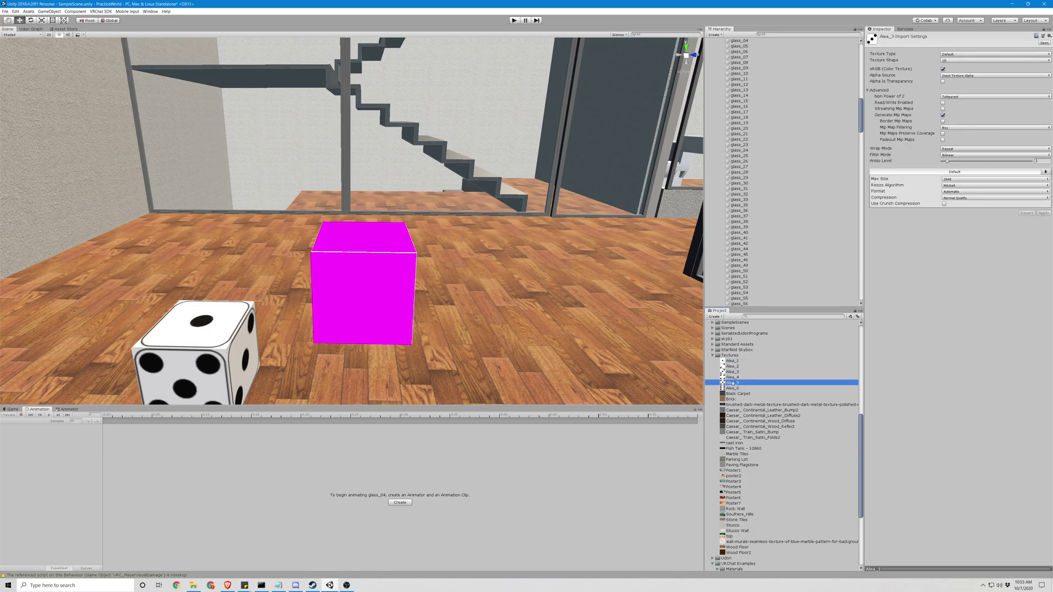
Apply the Dice1 material to the top face of Die (1) and Dice2 to its front side
{"action": "scroll", "coordinate": [733, 372], "scroll_direction": "up", "scroll_amount": 6}
{"action": "scroll", "coordinate": [733, 372], "scroll_direction": "up", "scroll_amount": 7}
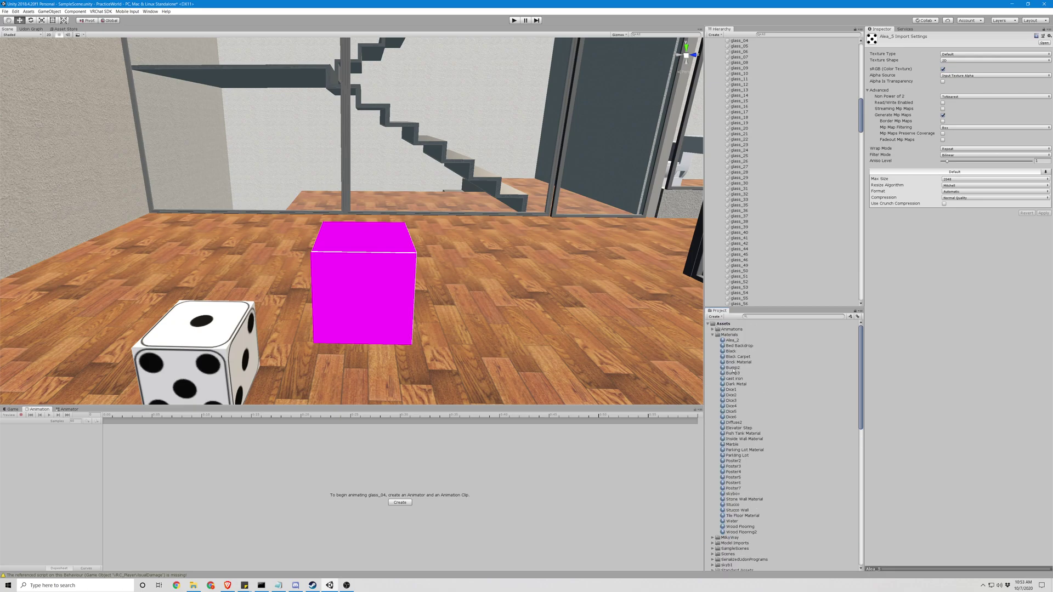
{"action": "left_click", "coordinate": [735, 390]}
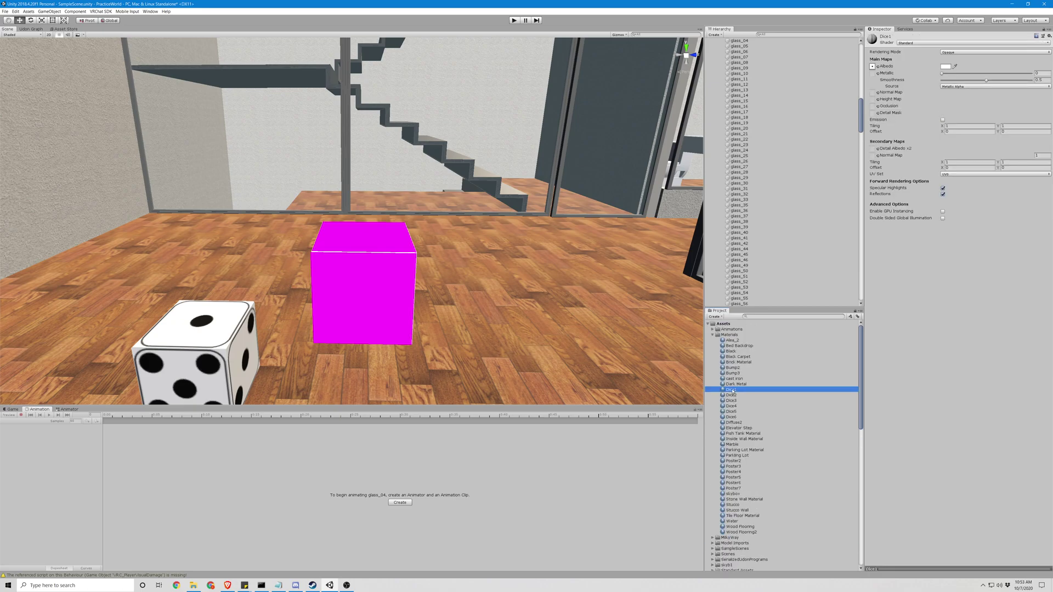
{"action": "left_click_drag", "start_coordinate": [735, 389], "coordinate": [402, 250]}
{"action": "left_click_drag", "start_coordinate": [723, 394], "coordinate": [380, 300]}
{"action": "left_click_drag", "start_coordinate": [734, 395], "coordinate": [708, 391]}
Apply the remaining numbered dice materials to the three uncovered sides of the die and Dice6 to its underside
{"action": "left_click_drag", "start_coordinate": [589, 373], "coordinate": [505, 273], "text": "alt"}
{"action": "left_click_drag", "start_coordinate": [612, 288], "coordinate": [448, 276], "text": "alt"}
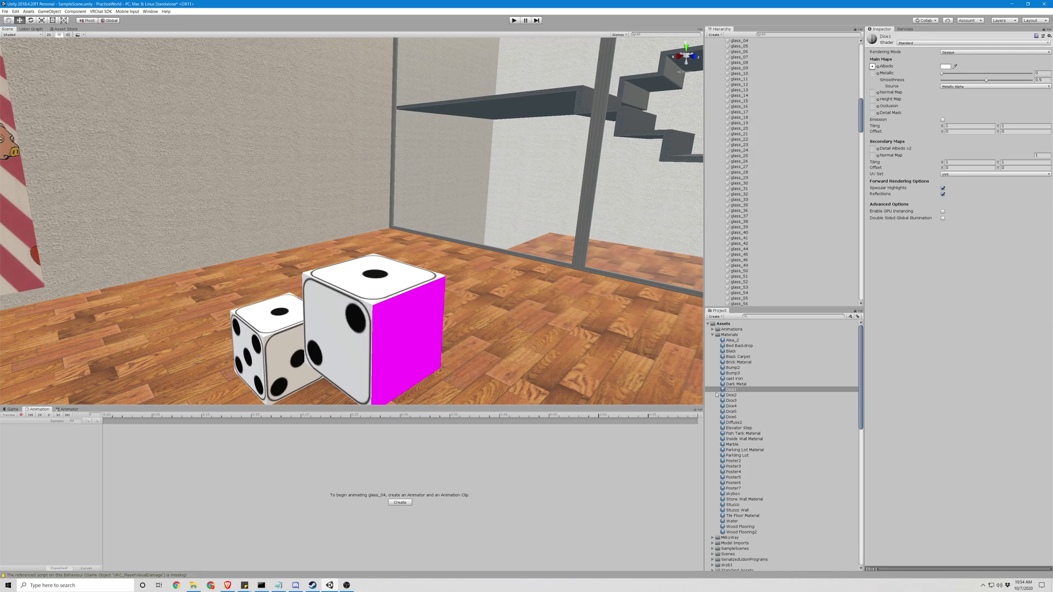
{"action": "left_click_drag", "start_coordinate": [736, 408], "coordinate": [415, 335]}
{"action": "left_click_drag", "start_coordinate": [671, 338], "coordinate": [530, 335], "text": "alt"}
{"action": "left_click_drag", "start_coordinate": [733, 411], "coordinate": [394, 299]}
{"action": "right_click_drag", "start_coordinate": [505, 235], "coordinate": [684, 300]}
{"action": "key", "text": "w"}
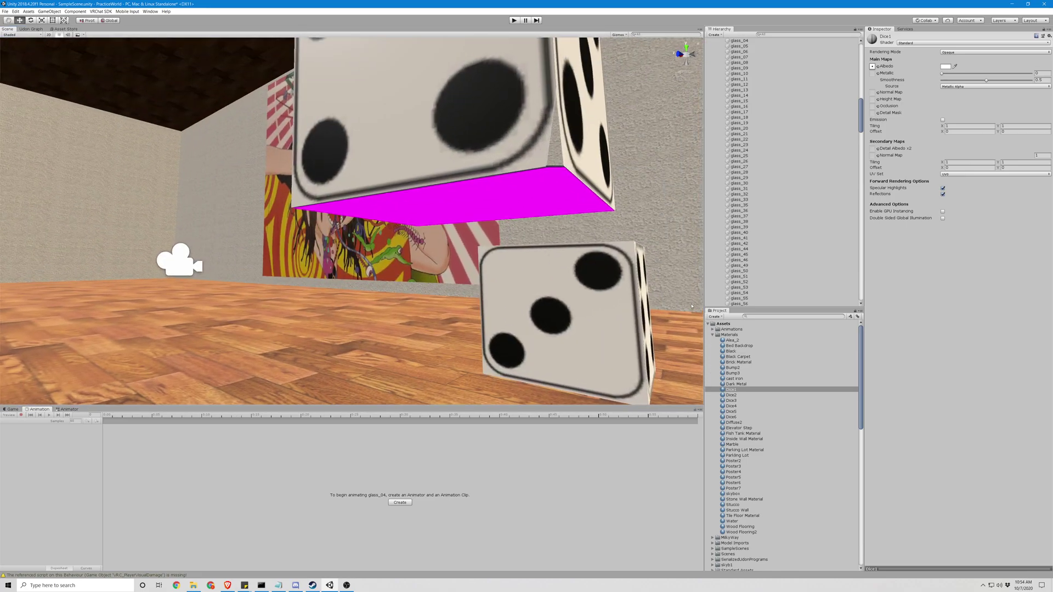
{"action": "left_click_drag", "start_coordinate": [737, 418], "coordinate": [510, 202]}
Examine the textured die from several angles next to the original die
{"action": "right_click_drag", "start_coordinate": [511, 203], "coordinate": [759, 238]}
{"action": "key", "text": "s"}
{"action": "key", "text": "w"}
{"action": "key", "text": "s"}
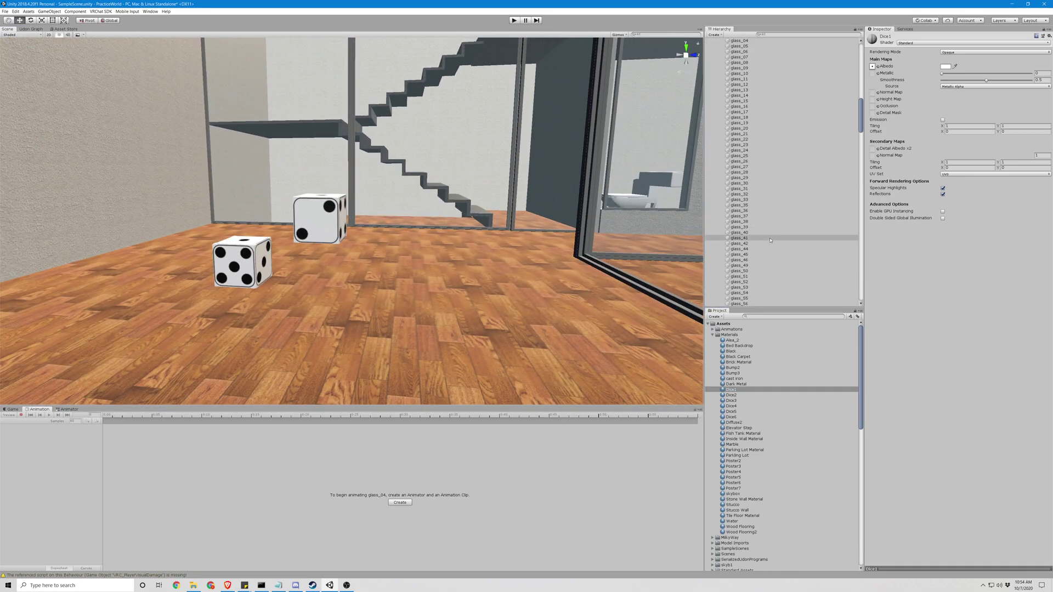
{"action": "key", "text": "w"}
{"action": "right_click_drag", "start_coordinate": [561, 252], "coordinate": [517, 299]}
{"action": "key", "text": "s"}
{"action": "key", "text": "w"}
{"action": "key", "text": "s"}
{"action": "key", "text": "w"}
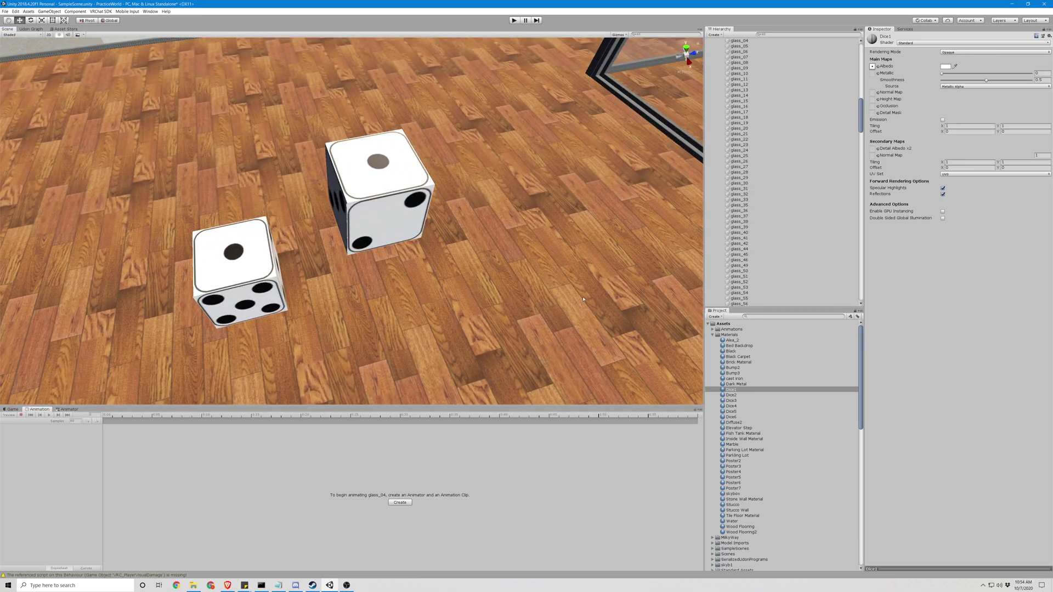
{"action": "scroll", "coordinate": [754, 296], "scroll_direction": "up", "scroll_amount": 5}
{"action": "scroll", "coordinate": [753, 296], "scroll_direction": "up", "scroll_amount": 3}
Select the parent object Die (1) to show its components
{"action": "left_click", "coordinate": [383, 165]}
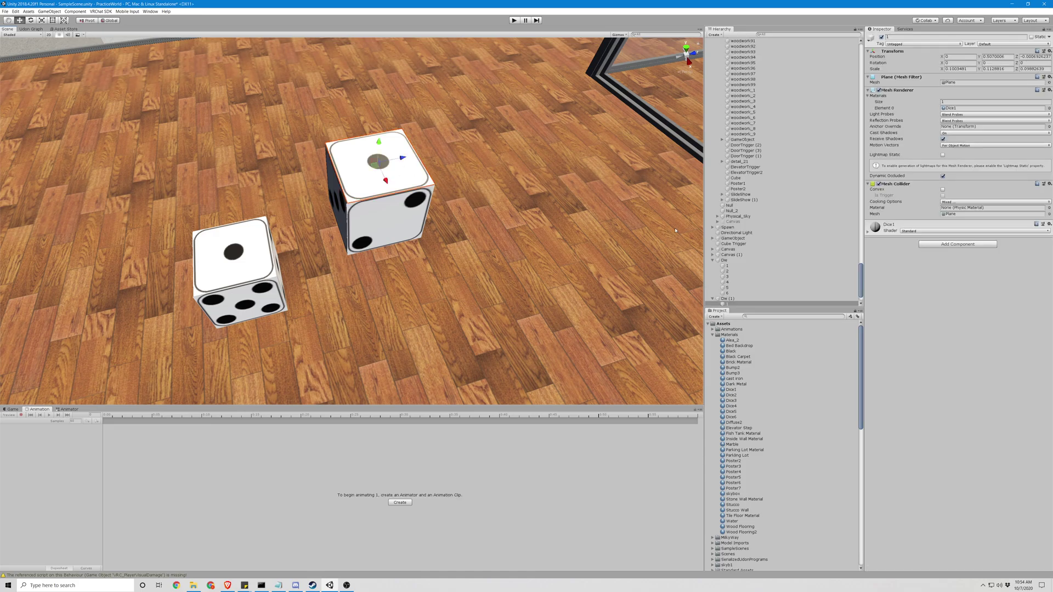
{"action": "left_click", "coordinate": [729, 300]}
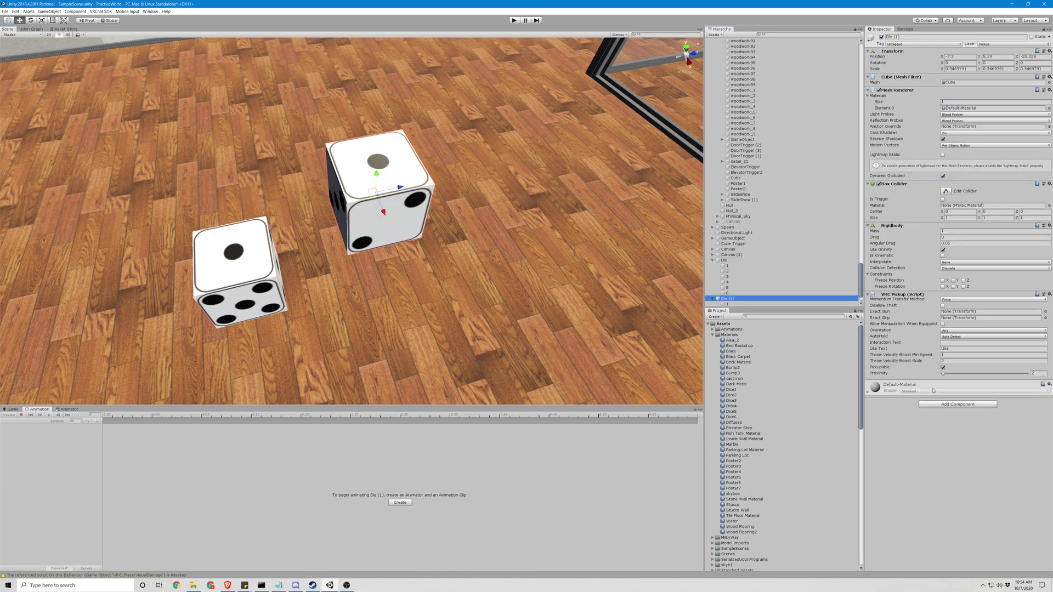
{"action": "key", "text": "d"}
{"action": "right_click_drag", "start_coordinate": [618, 235], "coordinate": [549, 195]}
{"action": "key", "text": "s"}
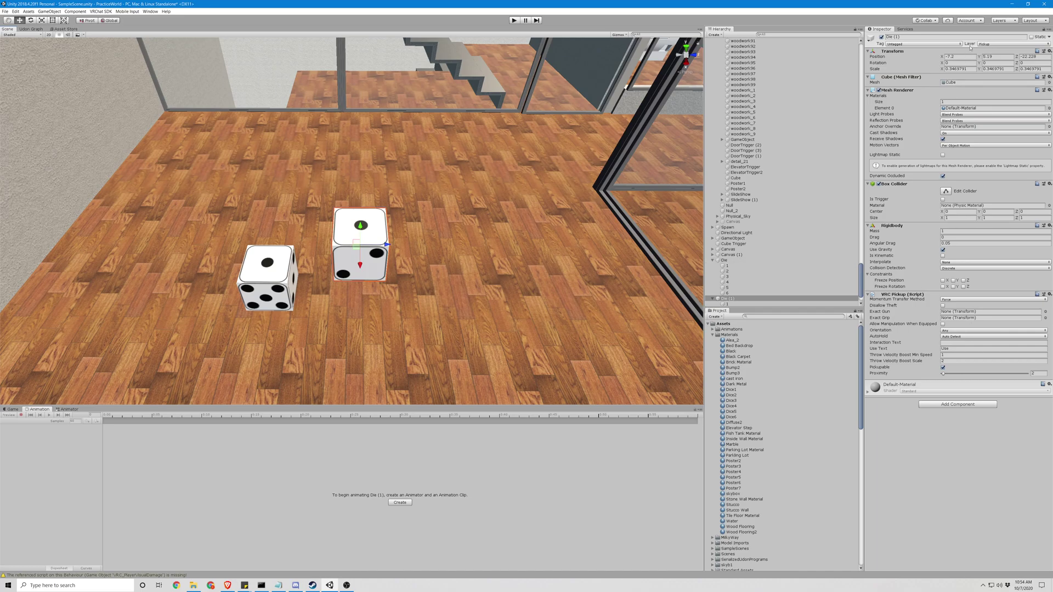
Set Die (1)'s layer to Default for this object only
{"action": "left_click", "coordinate": [987, 46]}
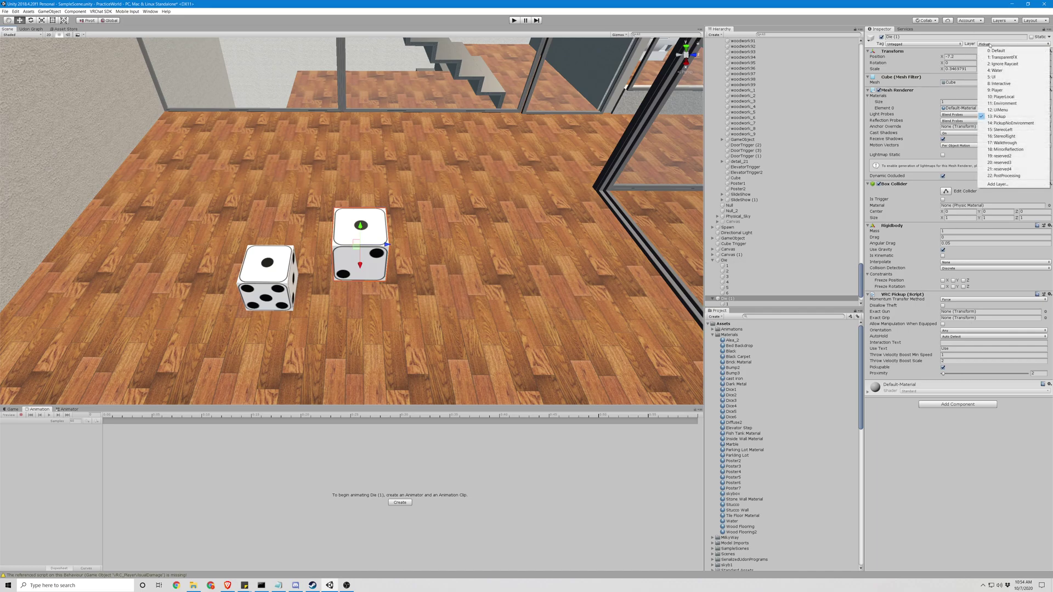
{"action": "left_click", "coordinate": [990, 50]}
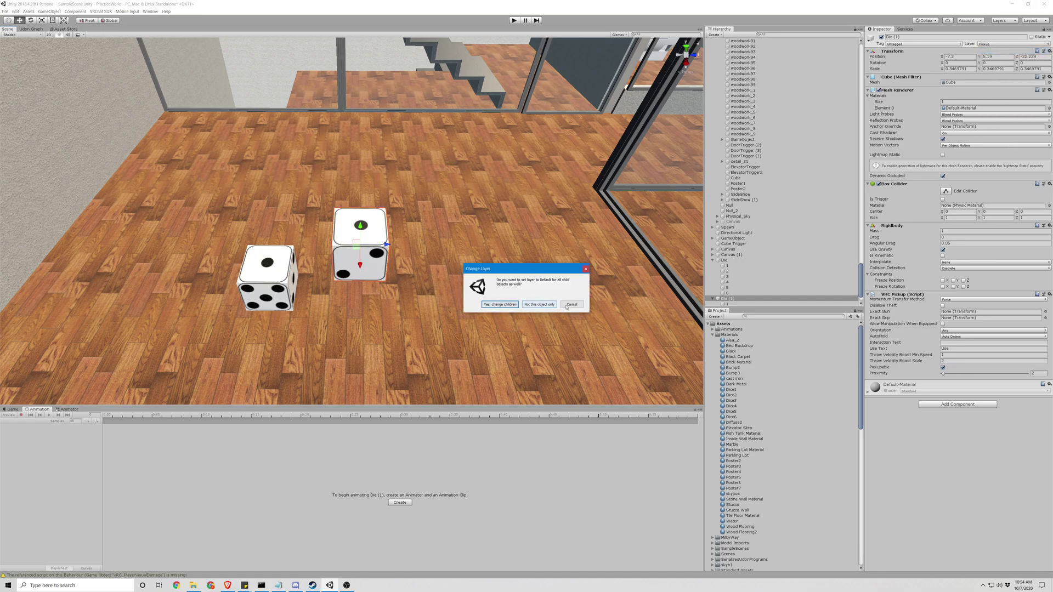
{"action": "left_click", "coordinate": [526, 305]}
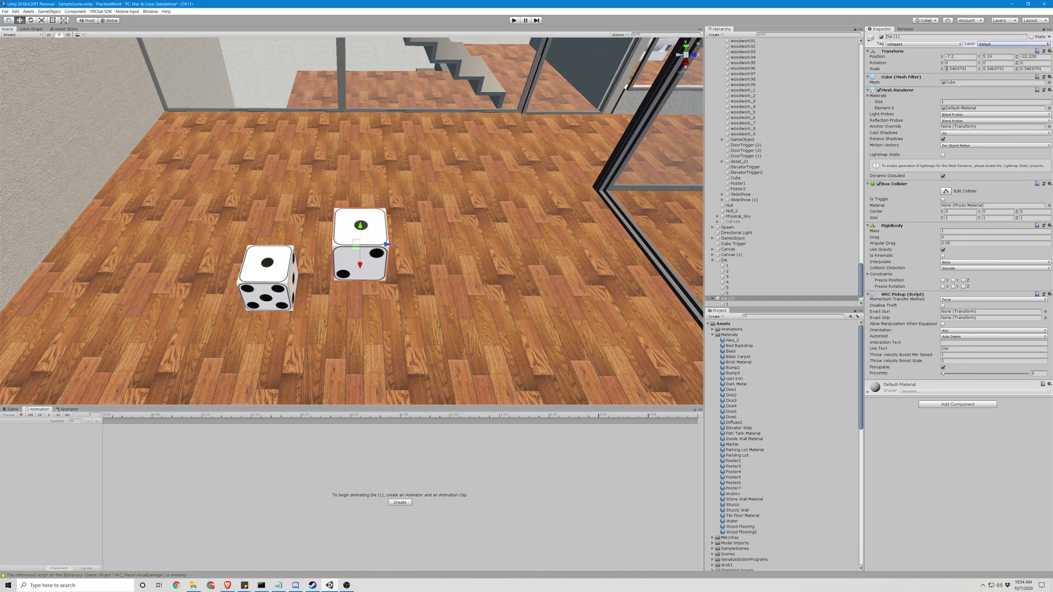
Set Die (1)'s layer to Pickup for this object only, leaving out its child planes
{"action": "left_click", "coordinate": [1003, 42]}
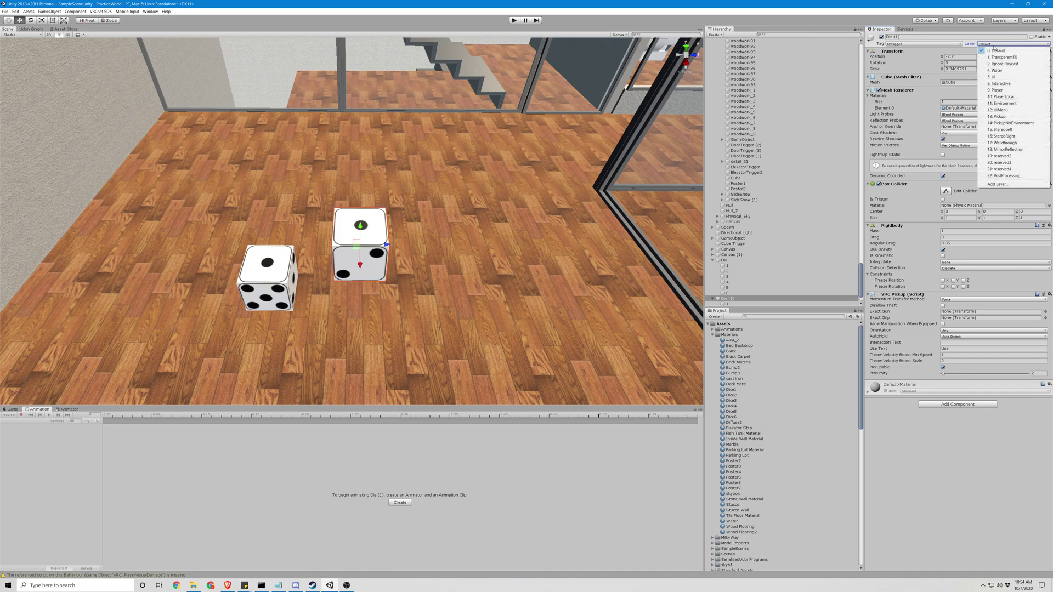
{"action": "left_click", "coordinate": [994, 117]}
{"action": "left_click", "coordinate": [537, 305]}
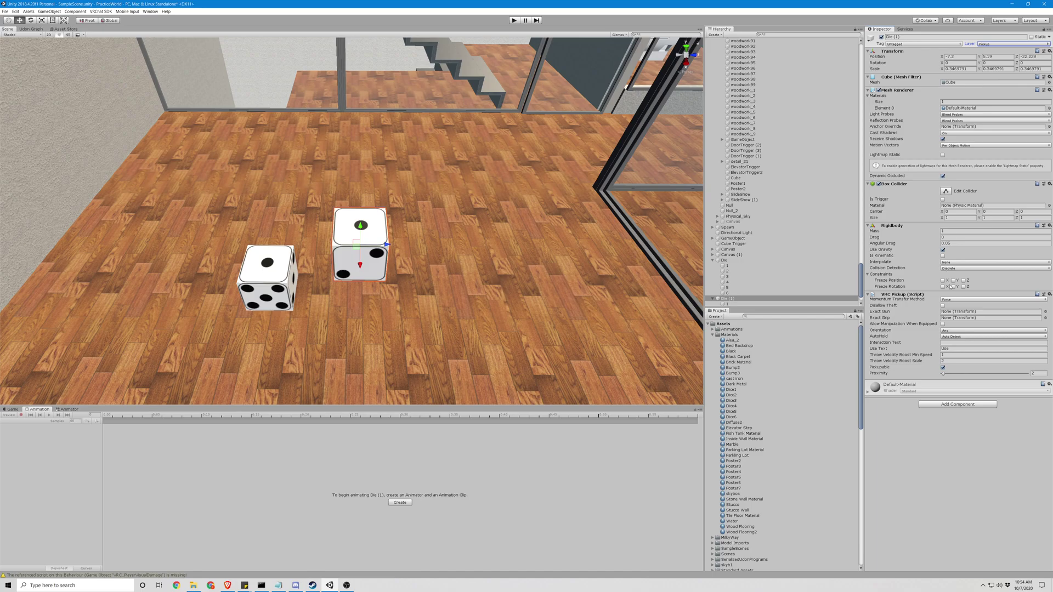
Search the components that can be added to Die (1) for "vrc", and close the list without adding one
{"action": "left_click", "coordinate": [935, 404]}
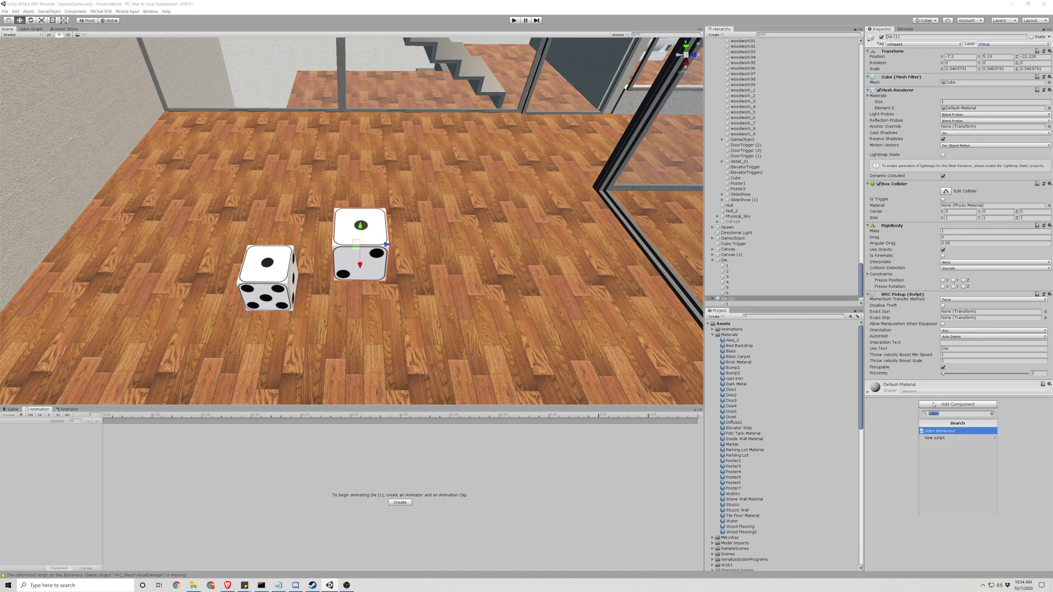
{"action": "type", "text": "vrc"}
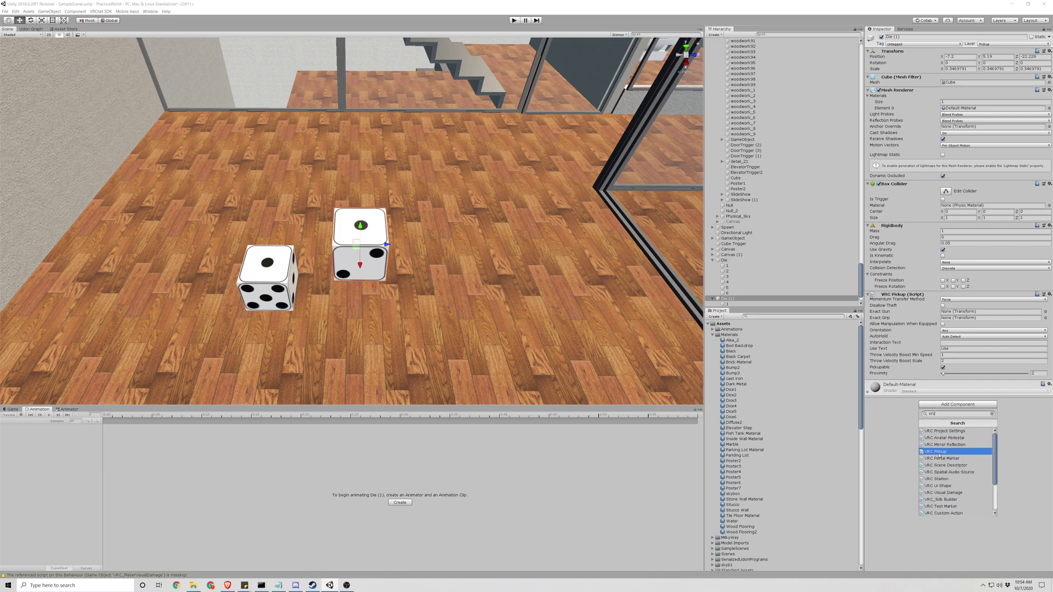
{"action": "left_click", "coordinate": [906, 421]}
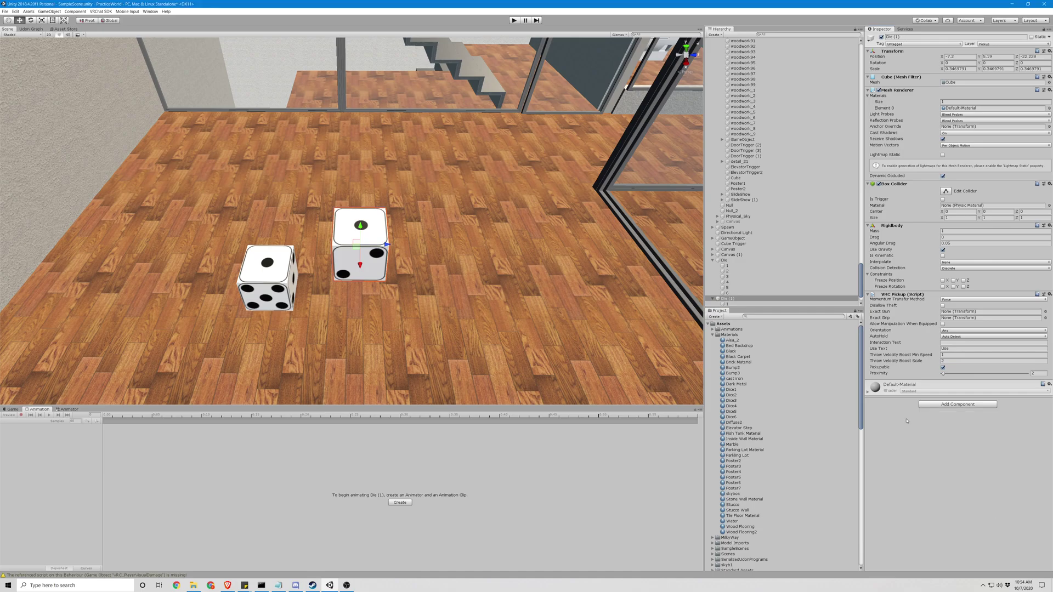
{"action": "left_click", "coordinate": [942, 360]}
{"action": "key", "text": "s"}
{"action": "right_click_drag", "start_coordinate": [570, 259], "coordinate": [556, 201]}
{"action": "key", "text": "w"}
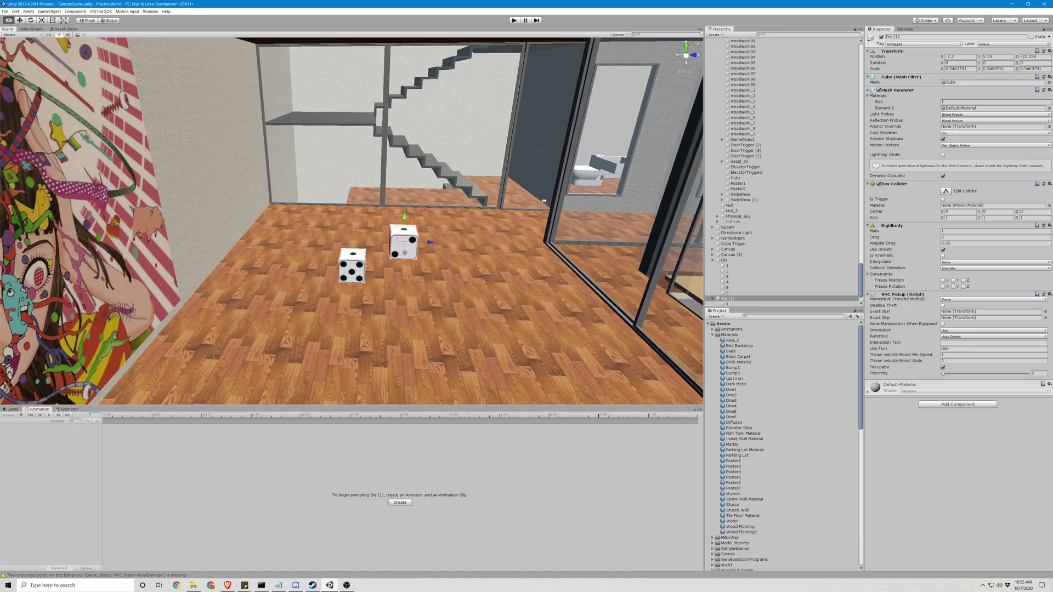